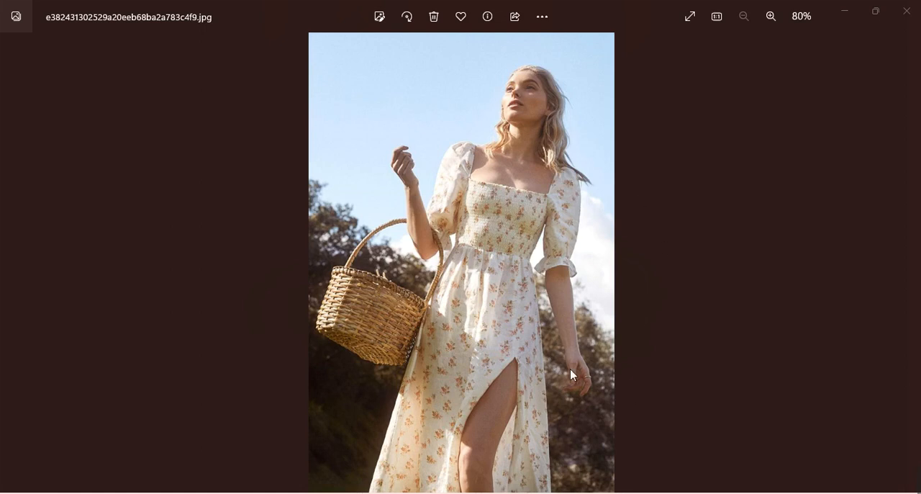
Switch to Audaces Moldes and examine the sleeve, front and back base pattern pieces of the dress.
{"action": "left_click", "coordinate": [575, 493]}
{"action": "scroll", "coordinate": [415, 397], "scroll_direction": "down", "scroll_amount": 5}
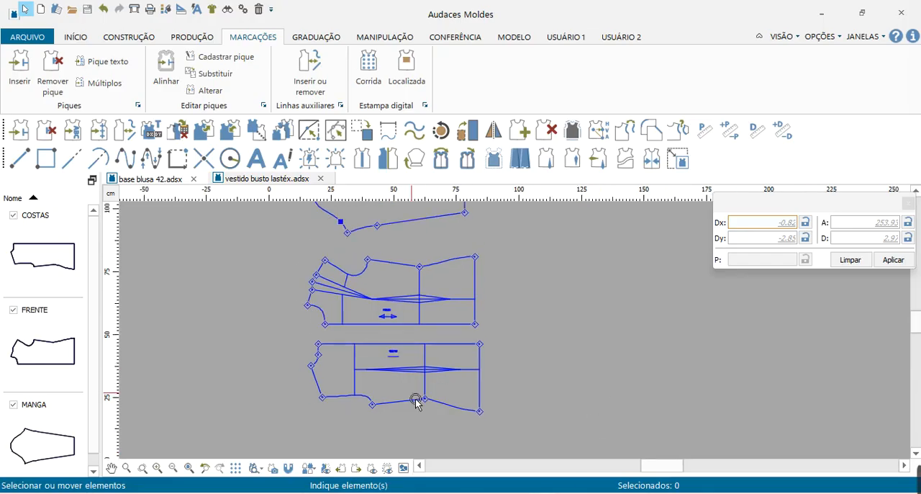
{"action": "scroll", "coordinate": [497, 389], "scroll_direction": "up", "scroll_amount": 4}
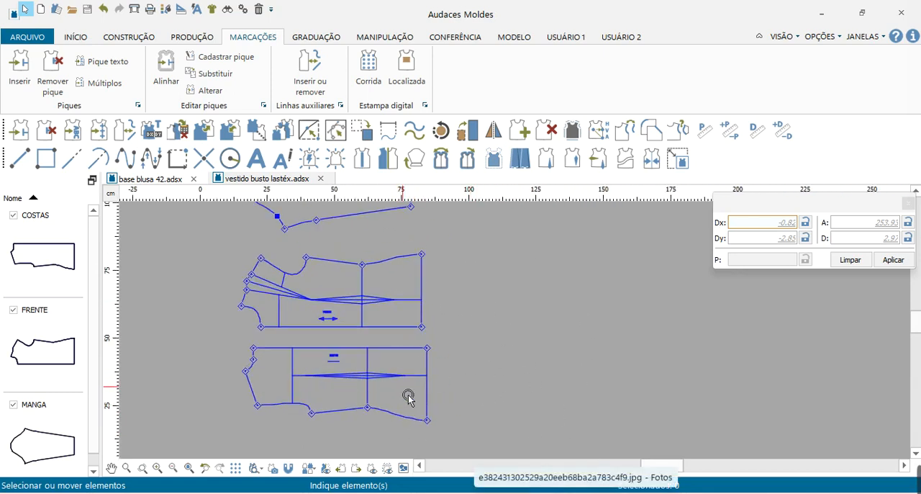
{"action": "scroll", "coordinate": [408, 384], "scroll_direction": "down", "scroll_amount": 2}
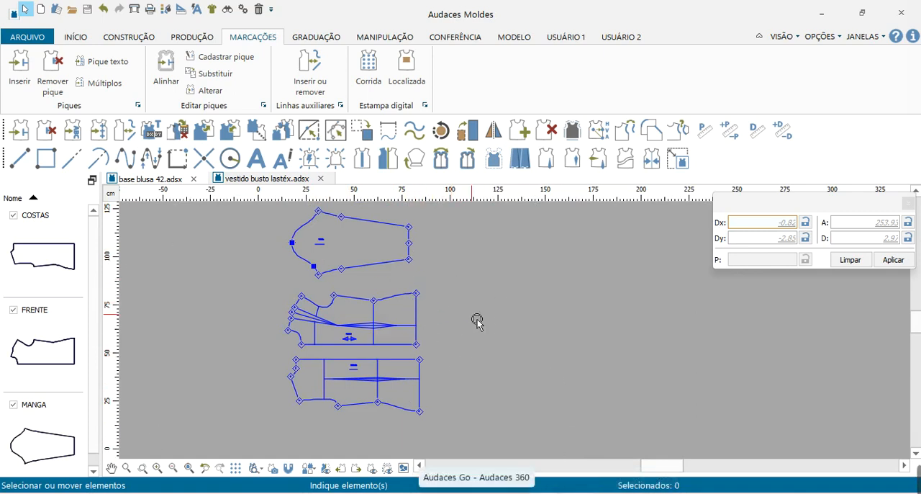
{"action": "scroll", "coordinate": [335, 308], "scroll_direction": "up", "scroll_amount": 1}
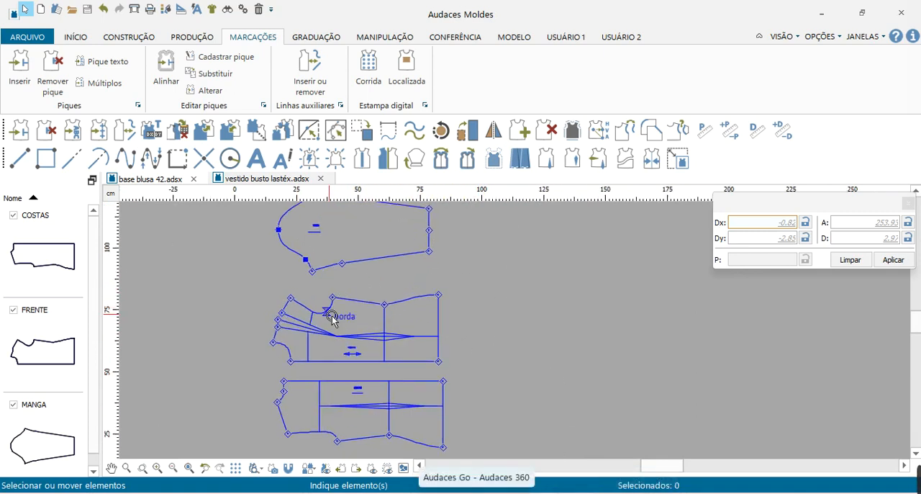
{"action": "scroll", "coordinate": [337, 309], "scroll_direction": "up", "scroll_amount": 1}
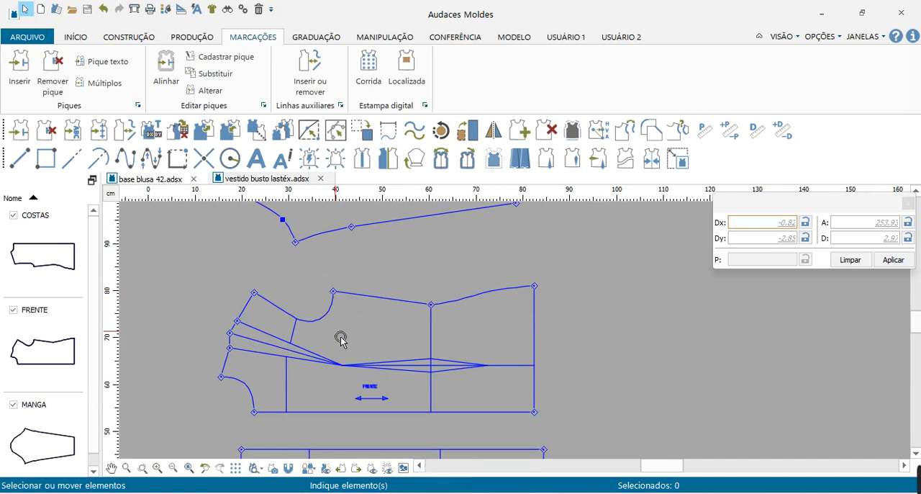
{"action": "scroll", "coordinate": [340, 336], "scroll_direction": "down", "scroll_amount": 2}
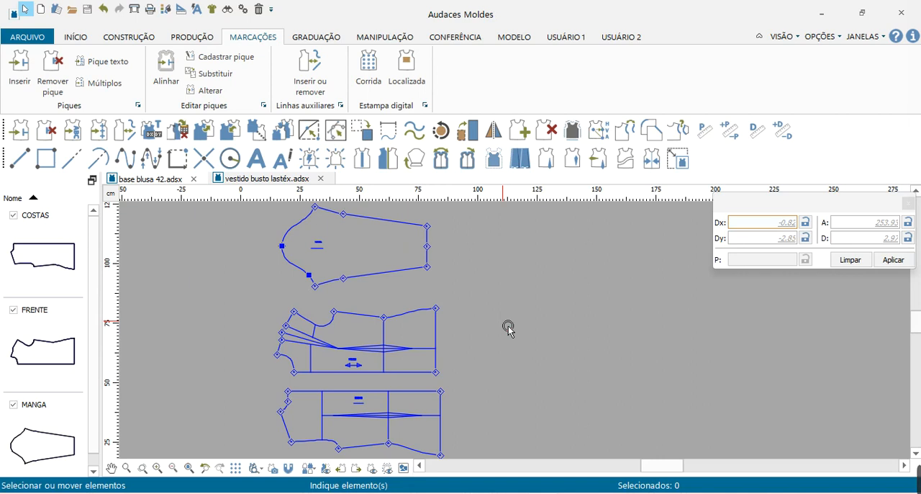
{"action": "scroll", "coordinate": [313, 383], "scroll_direction": "up", "scroll_amount": 3}
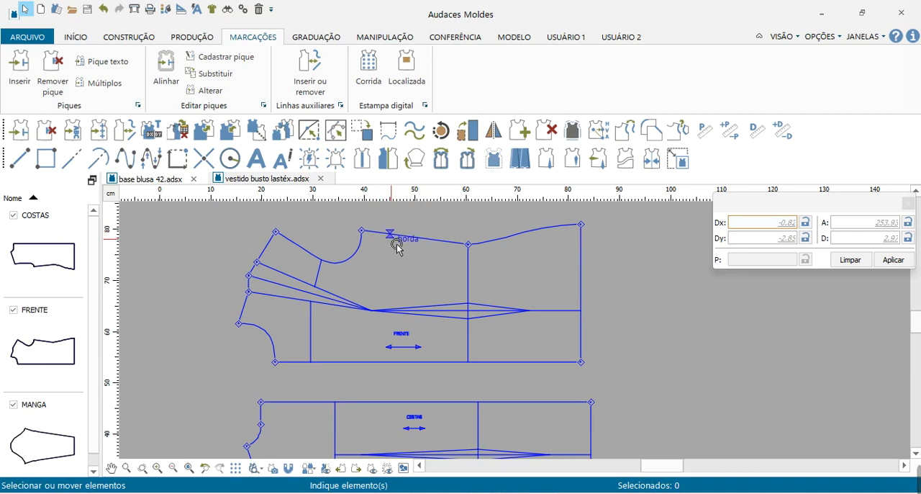
{"action": "scroll", "coordinate": [566, 420], "scroll_direction": "down", "scroll_amount": 2}
{"action": "scroll", "coordinate": [440, 385], "scroll_direction": "down", "scroll_amount": 1}
{"action": "scroll", "coordinate": [439, 385], "scroll_direction": "down", "scroll_amount": 1}
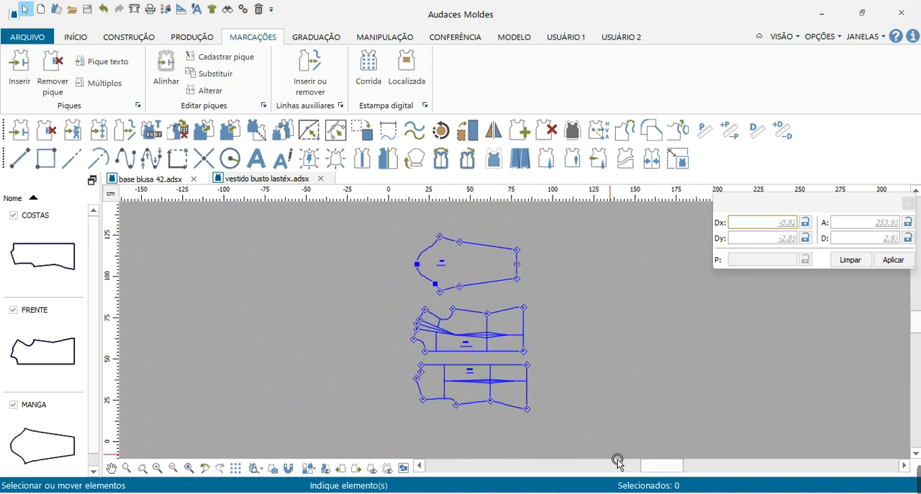
Switch to the dress reference photo and examine the shirred bodice, sleeves and skirt up close.
{"action": "left_click", "coordinate": [621, 492]}
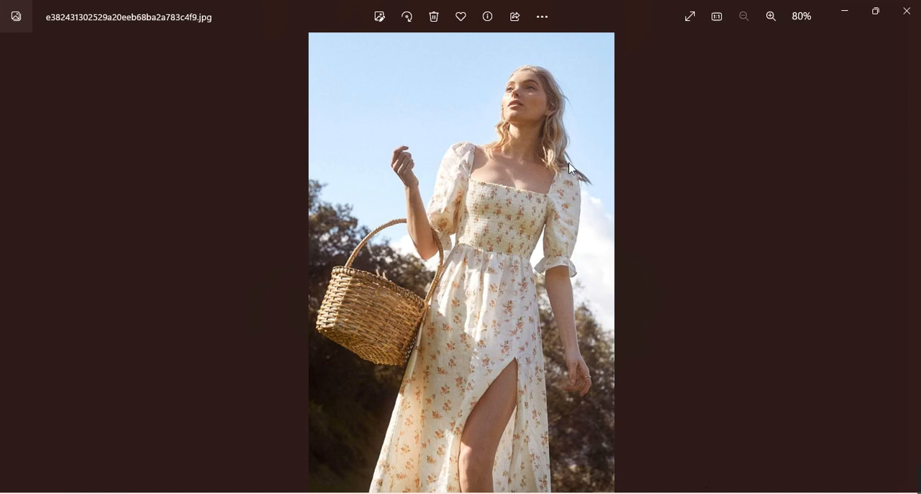
{"action": "scroll", "coordinate": [450, 191], "scroll_direction": "up", "scroll_amount": 2}
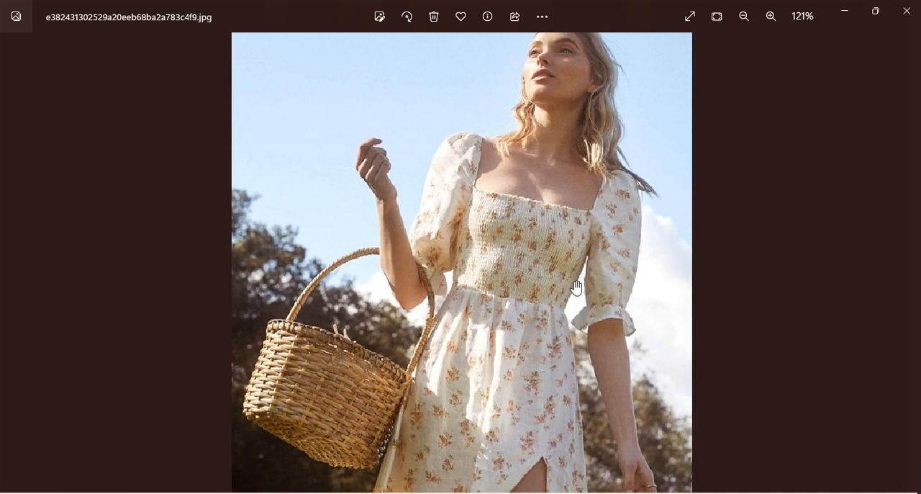
{"action": "scroll", "coordinate": [576, 309], "scroll_direction": "down", "scroll_amount": 2}
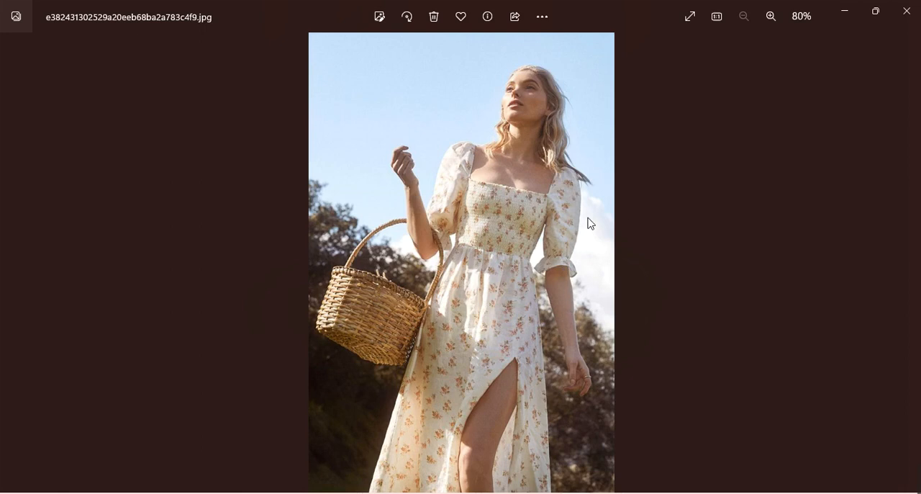
Return to Audaces Moldes and measure the length of the front piece's waistline with the Perímetro tool.
{"action": "left_click", "coordinate": [571, 483]}
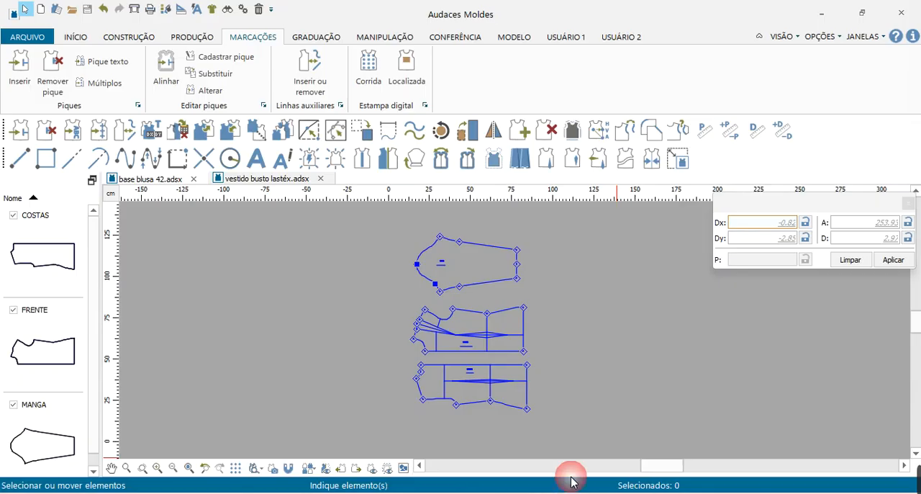
{"action": "scroll", "coordinate": [663, 394], "scroll_direction": "up", "scroll_amount": 5}
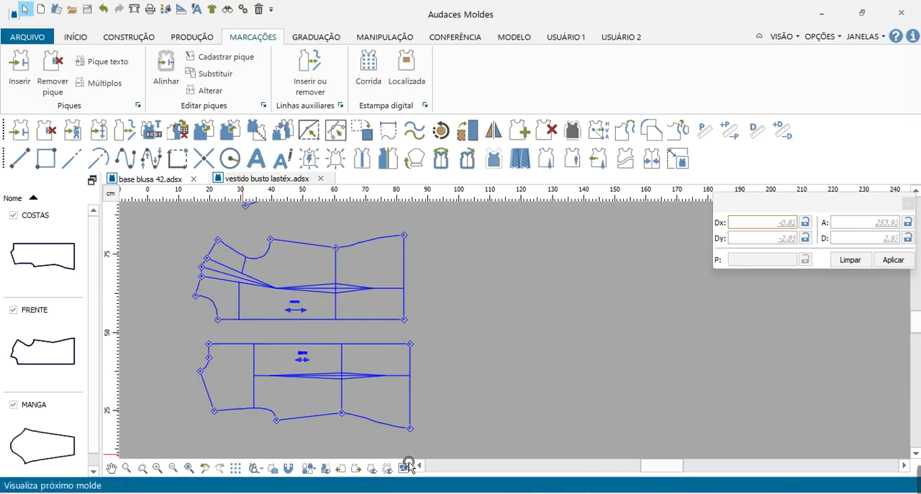
{"action": "scroll", "coordinate": [384, 452], "scroll_direction": "down", "scroll_amount": 1}
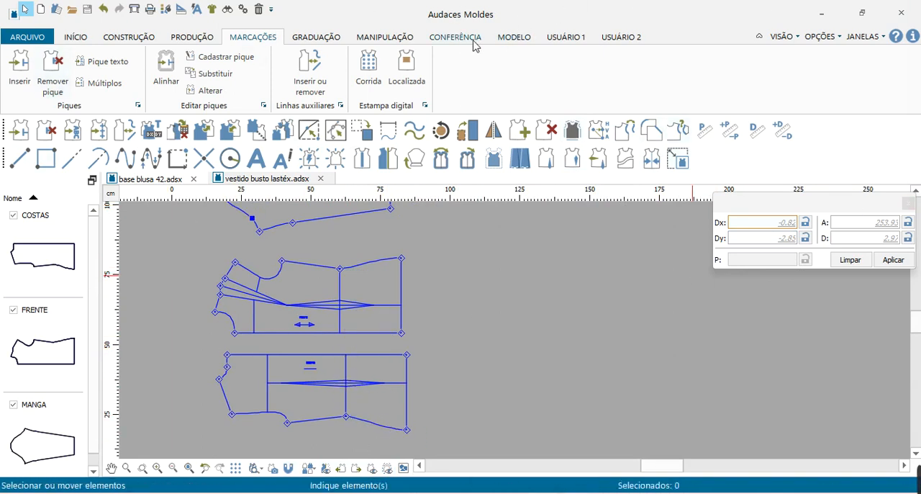
{"action": "left_click", "coordinate": [464, 37]}
{"action": "left_click", "coordinate": [55, 73]}
{"action": "left_click", "coordinate": [343, 288]}
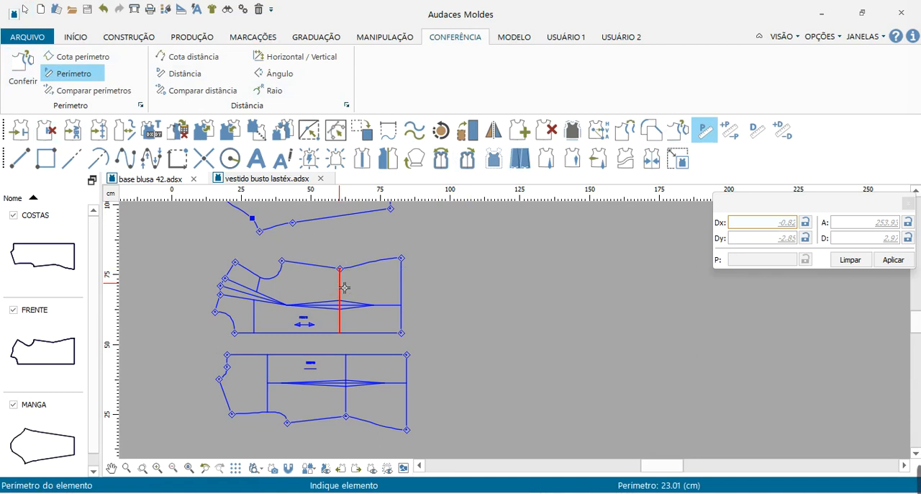
{"action": "right_click", "coordinate": [344, 288]}
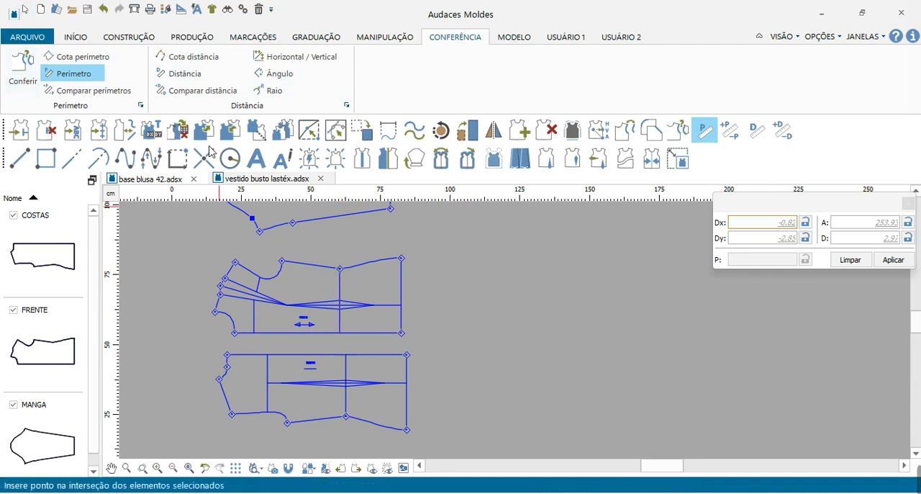
Measure the front waist dart's width at the waistline between its two dart points with the Distância tool.
{"action": "left_click", "coordinate": [181, 73]}
{"action": "scroll", "coordinate": [330, 326], "scroll_direction": "up", "scroll_amount": 3}
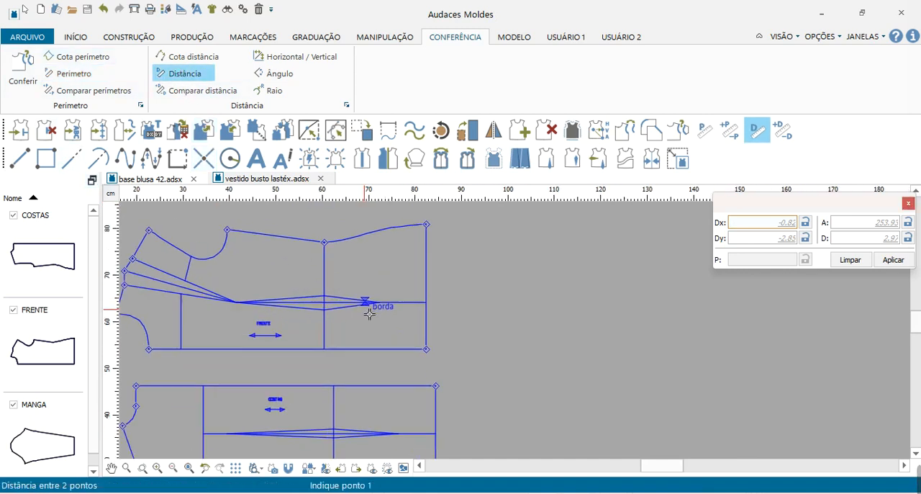
{"action": "scroll", "coordinate": [301, 342], "scroll_direction": "up", "scroll_amount": 2}
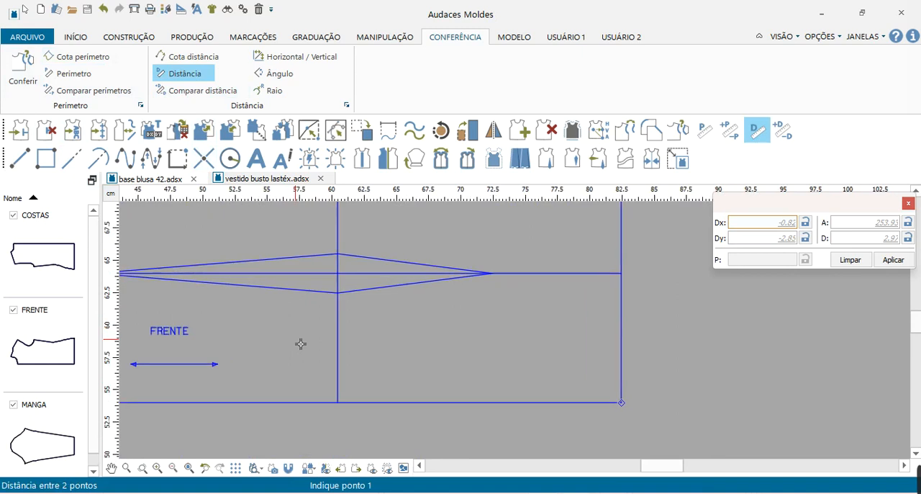
{"action": "left_click", "coordinate": [344, 242]}
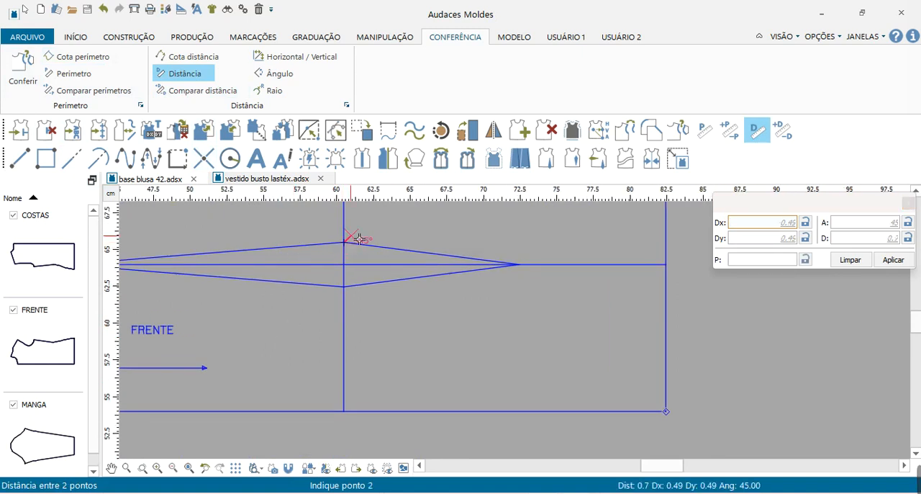
{"action": "left_click", "coordinate": [348, 291]}
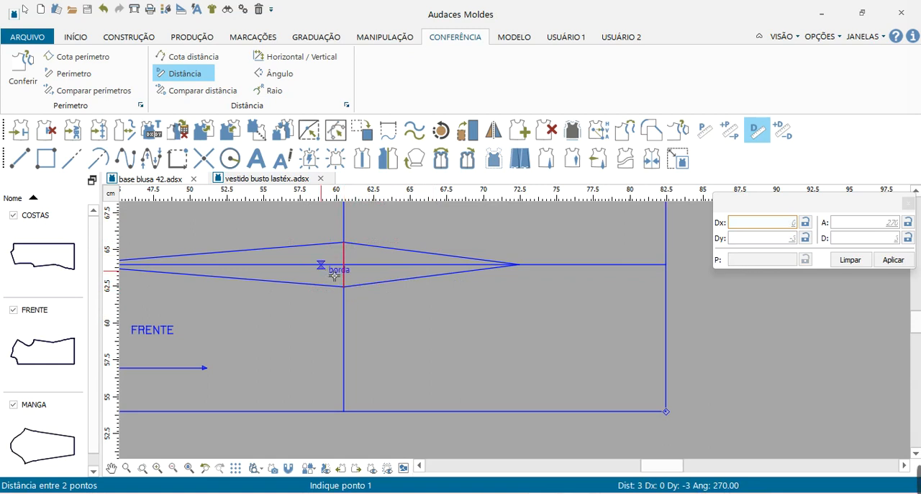
{"action": "scroll", "coordinate": [303, 432], "scroll_direction": "down", "scroll_amount": 3}
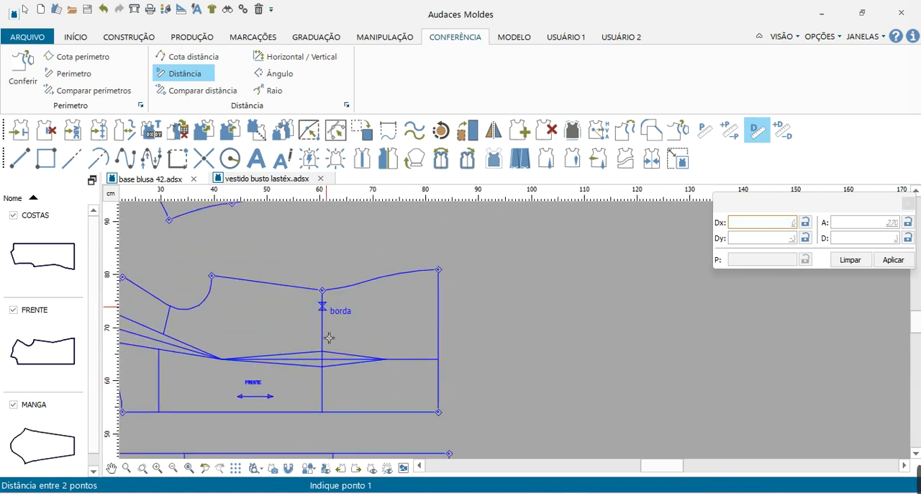
{"action": "key", "text": "Escape"}
Draw a rectangle as a new pattern piece beside the front piece, with Dx 90 cm and Dy 34 cm.
{"action": "scroll", "coordinate": [344, 212], "scroll_direction": "down", "scroll_amount": 1}
{"action": "scroll", "coordinate": [344, 213], "scroll_direction": "down", "scroll_amount": 2}
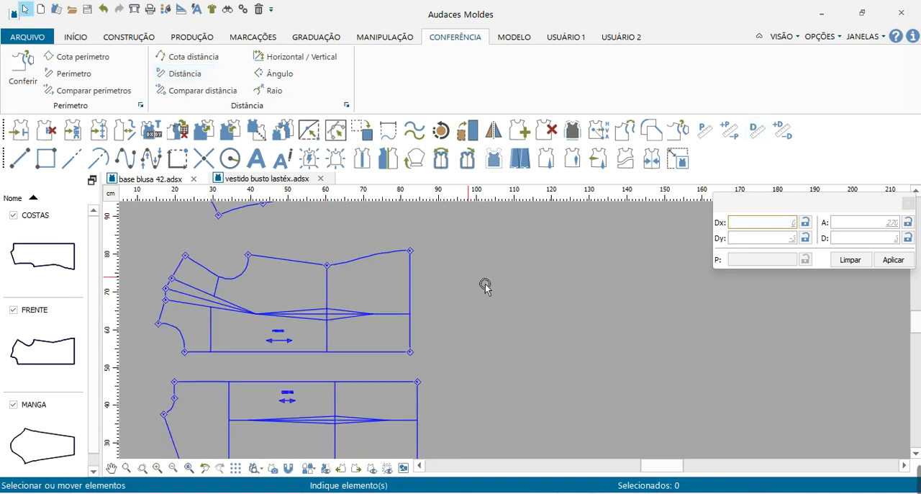
{"action": "scroll", "coordinate": [501, 283], "scroll_direction": "up", "scroll_amount": 1}
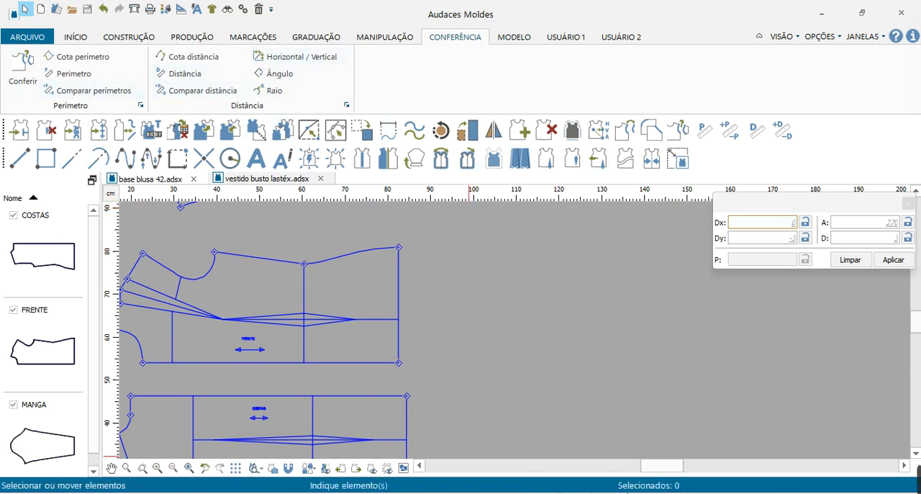
{"action": "left_click", "coordinate": [129, 36]}
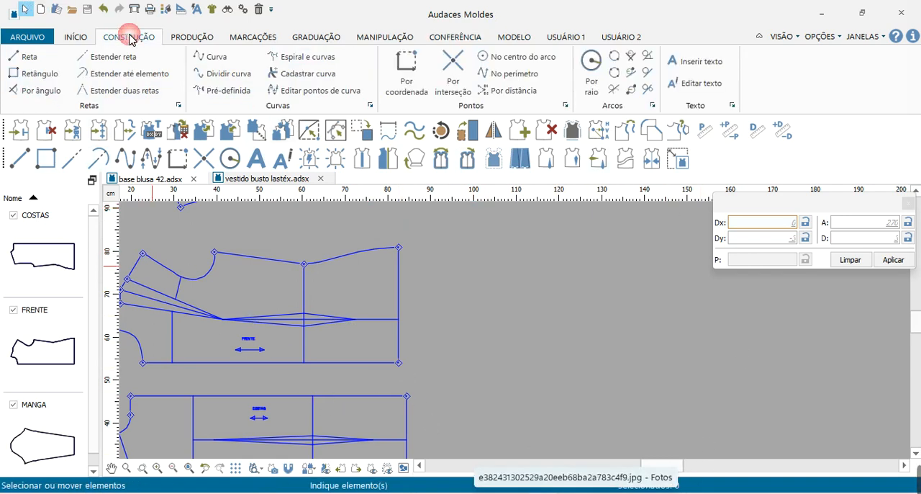
{"action": "left_click", "coordinate": [39, 73]}
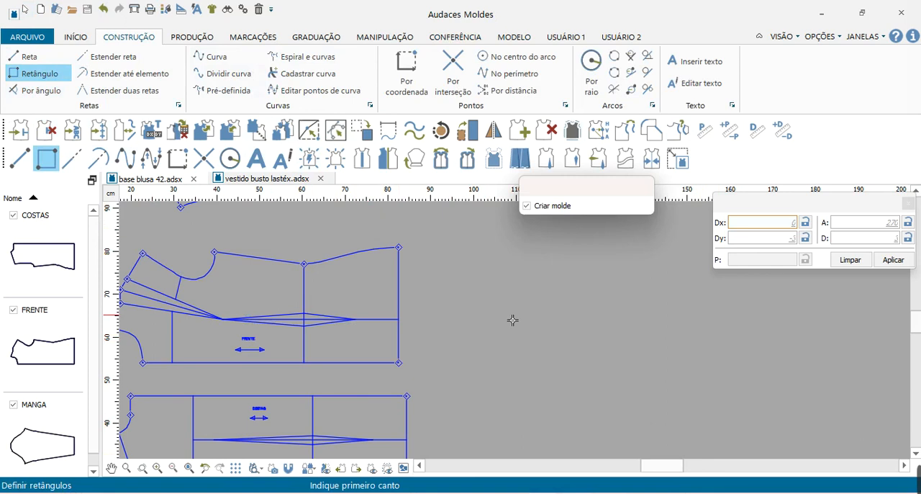
{"action": "scroll", "coordinate": [420, 284], "scroll_direction": "down", "scroll_amount": 1}
{"action": "scroll", "coordinate": [367, 317], "scroll_direction": "down", "scroll_amount": 2}
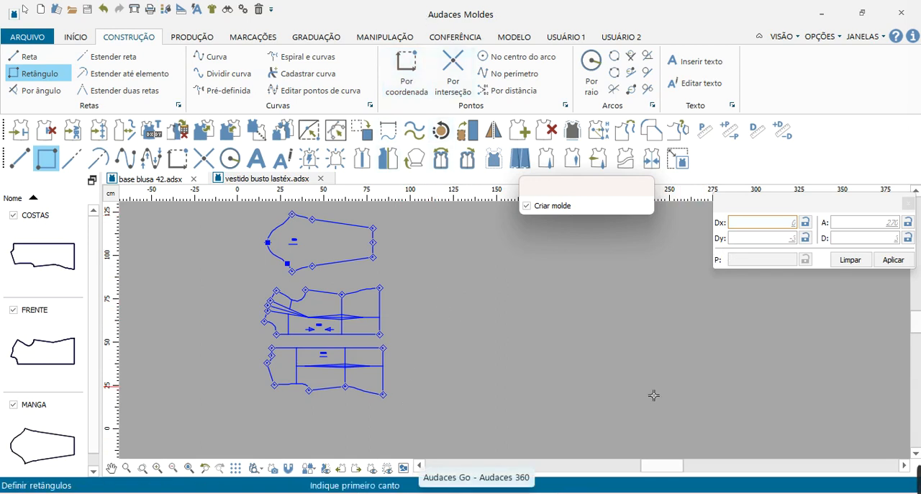
{"action": "left_click", "coordinate": [745, 224]}
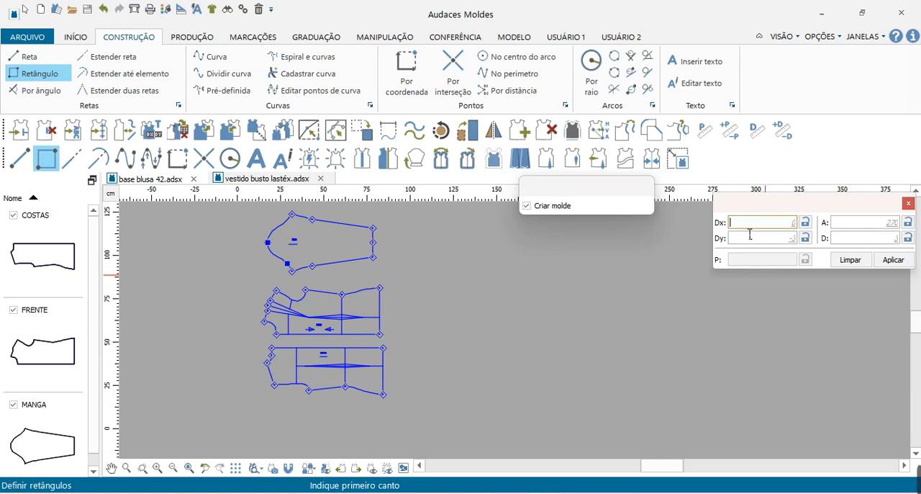
{"action": "left_click", "coordinate": [755, 242]}
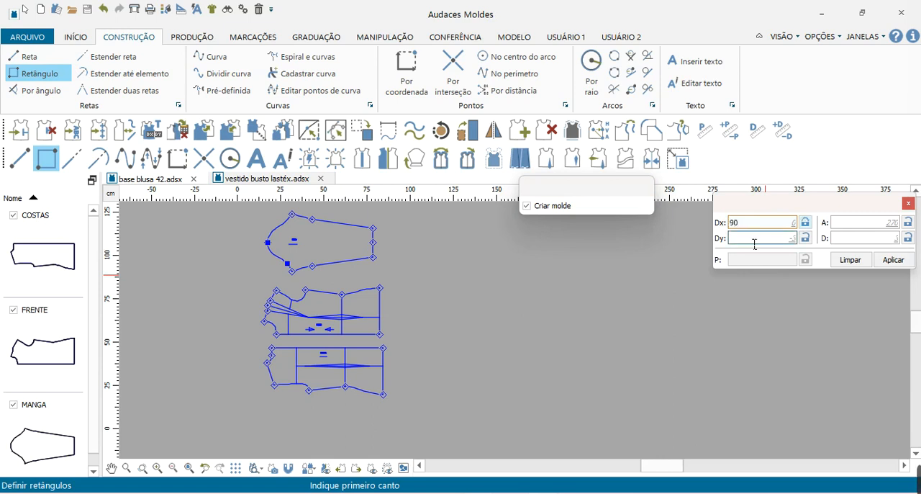
{"action": "type", "text": "34"}
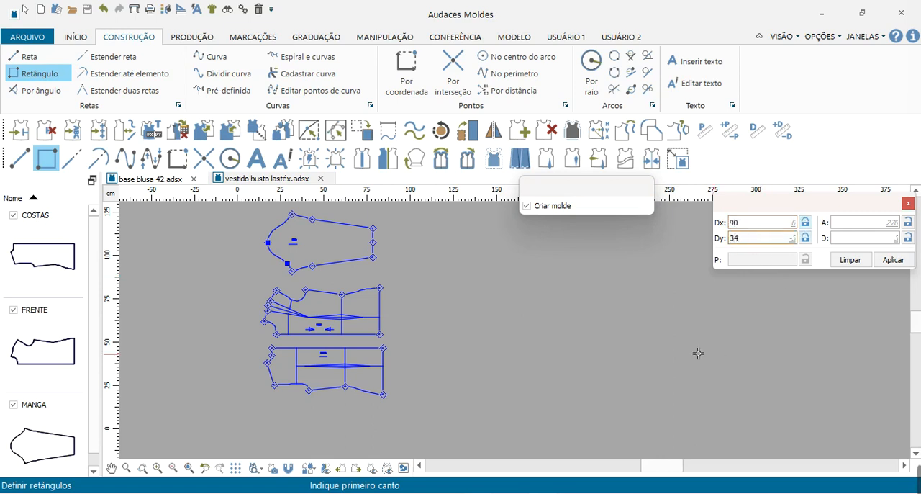
{"action": "left_click", "coordinate": [427, 273]}
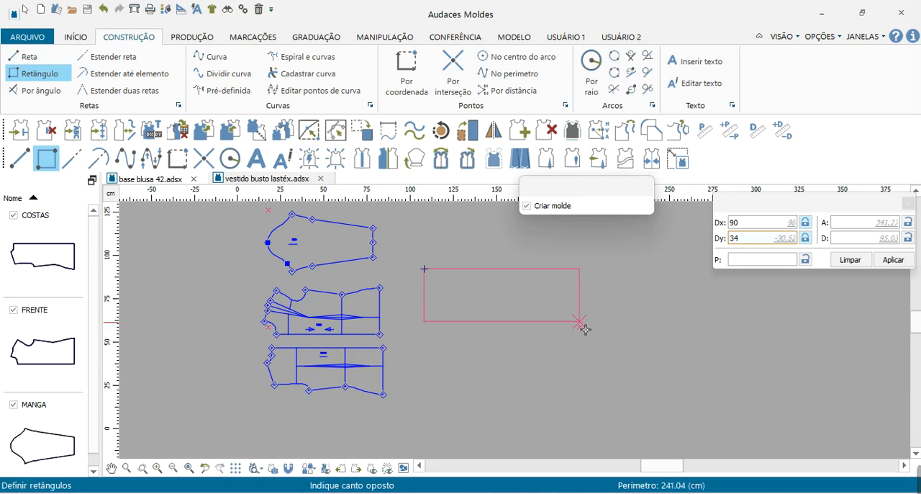
{"action": "left_click", "coordinate": [581, 327]}
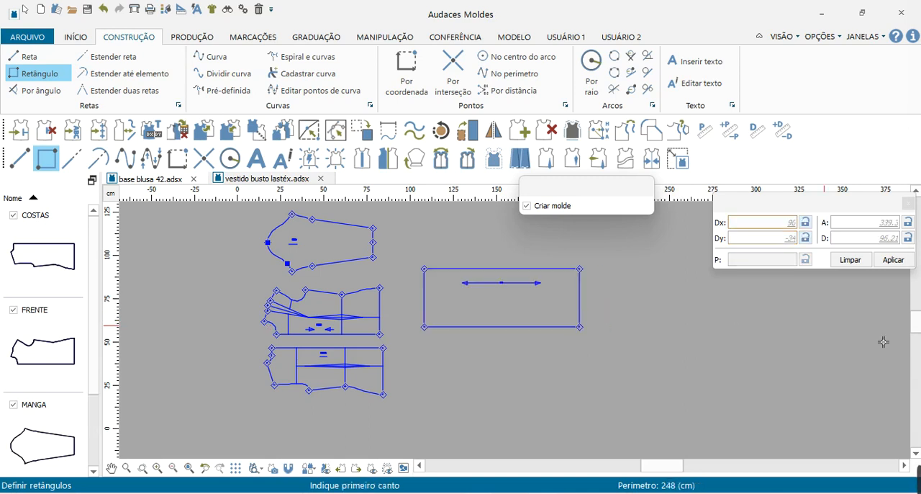
{"action": "right_click", "coordinate": [675, 369]}
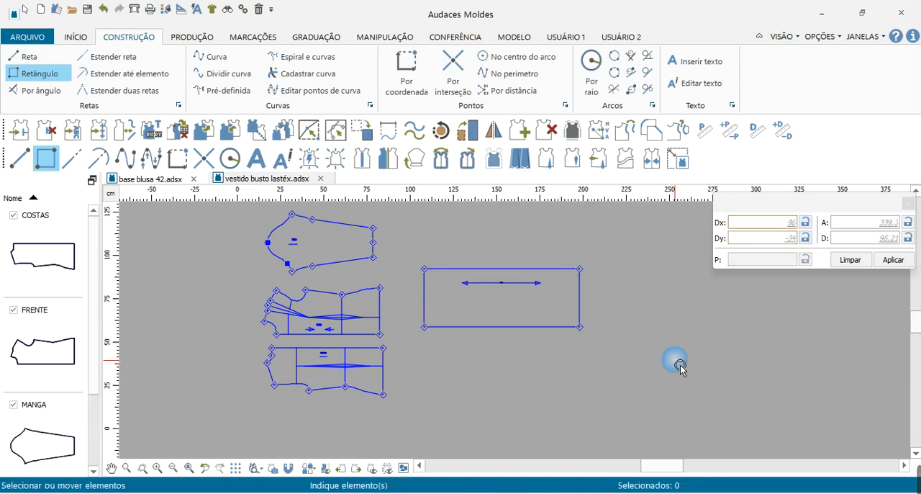
Check the length of the new rectangle's upper long edge with the Perímetro tool.
{"action": "left_click", "coordinate": [706, 131]}
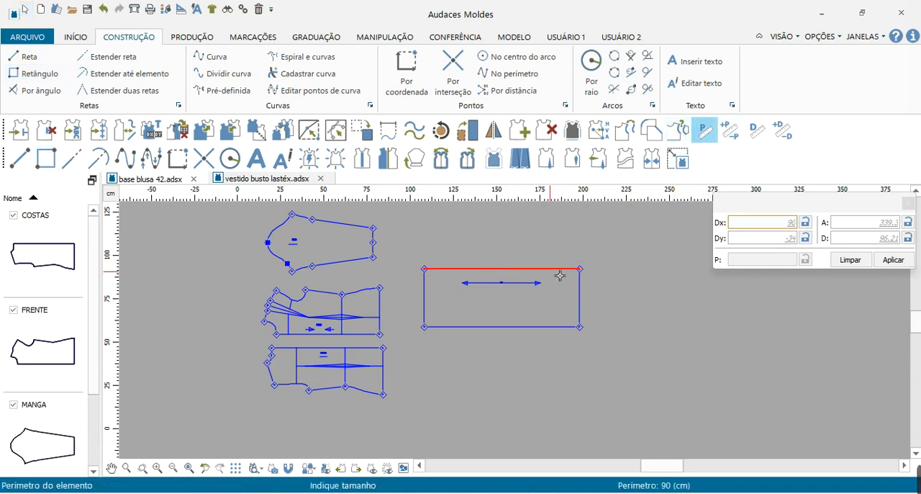
{"action": "left_click", "coordinate": [679, 235]}
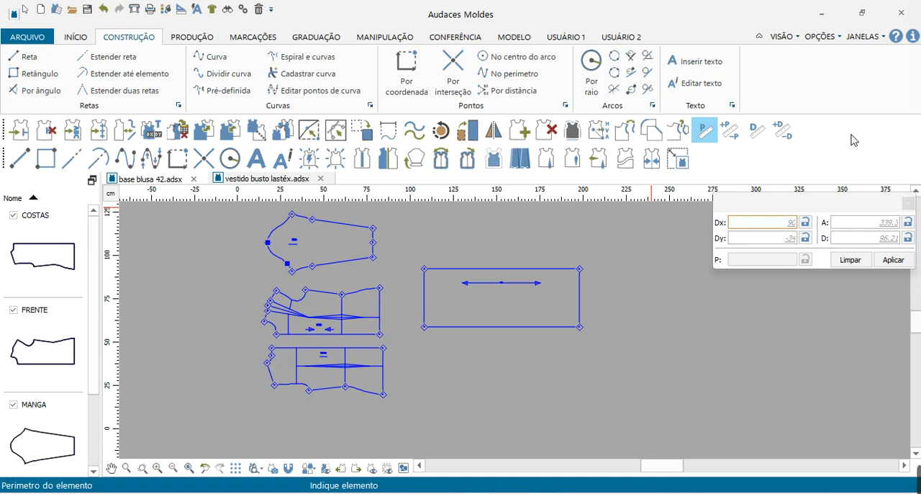
{"action": "right_click", "coordinate": [667, 284]}
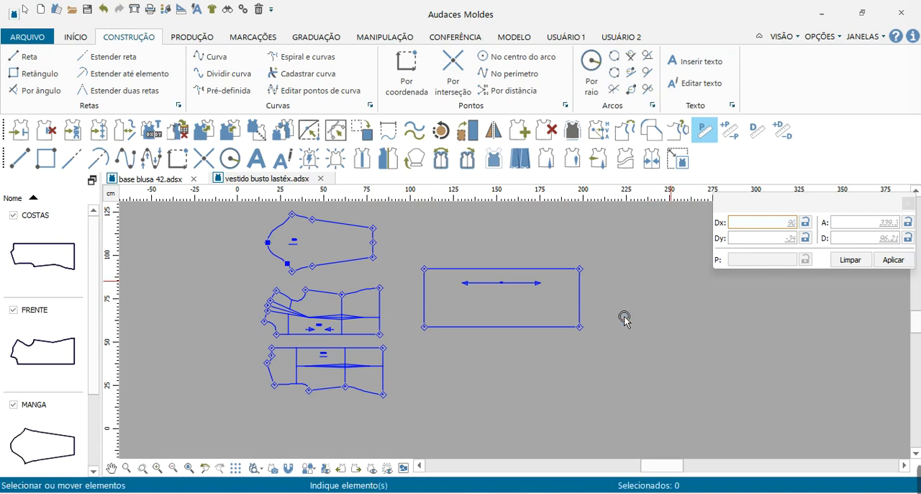
Measure the length of the back piece's waistline with the Perímetro tool.
{"action": "scroll", "coordinate": [625, 320], "scroll_direction": "up", "scroll_amount": 2}
{"action": "scroll", "coordinate": [500, 288], "scroll_direction": "down", "scroll_amount": 2}
{"action": "scroll", "coordinate": [281, 382], "scroll_direction": "up", "scroll_amount": 3}
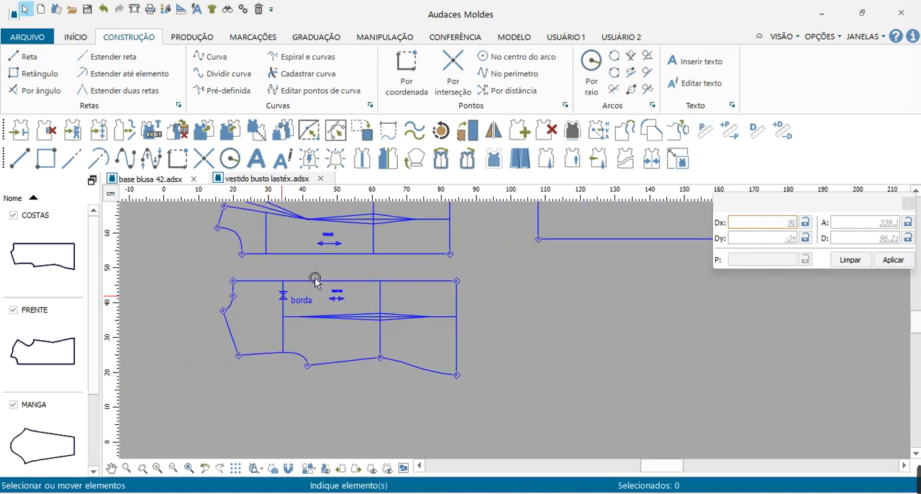
{"action": "left_click", "coordinate": [705, 134]}
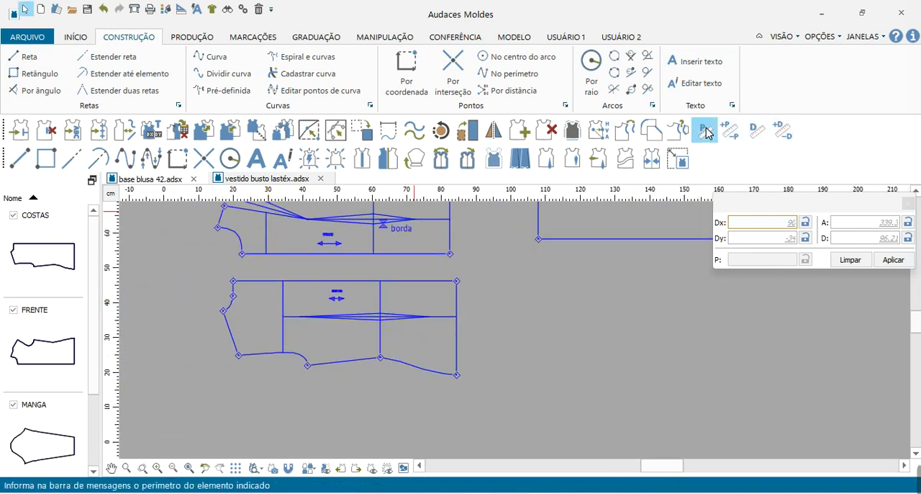
{"action": "left_click", "coordinate": [381, 298]}
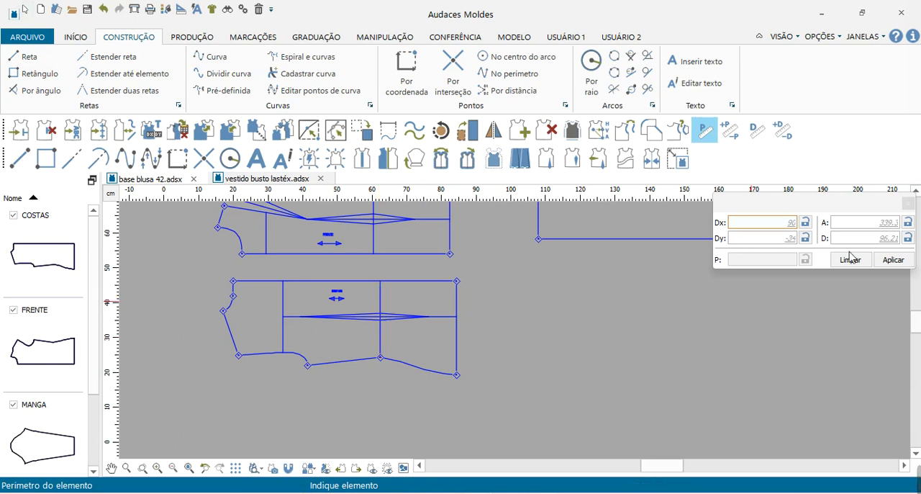
Measure the back waist dart's width at the waistline between its two dart points with the Distância tool.
{"action": "left_click", "coordinate": [757, 130]}
{"action": "scroll", "coordinate": [385, 328], "scroll_direction": "up", "scroll_amount": 7}
{"action": "left_click", "coordinate": [379, 250]}
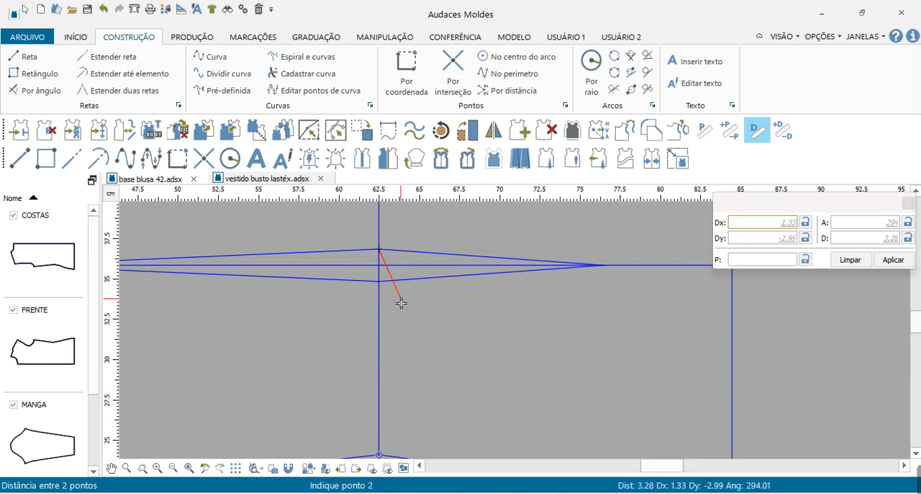
{"action": "left_click", "coordinate": [385, 286]}
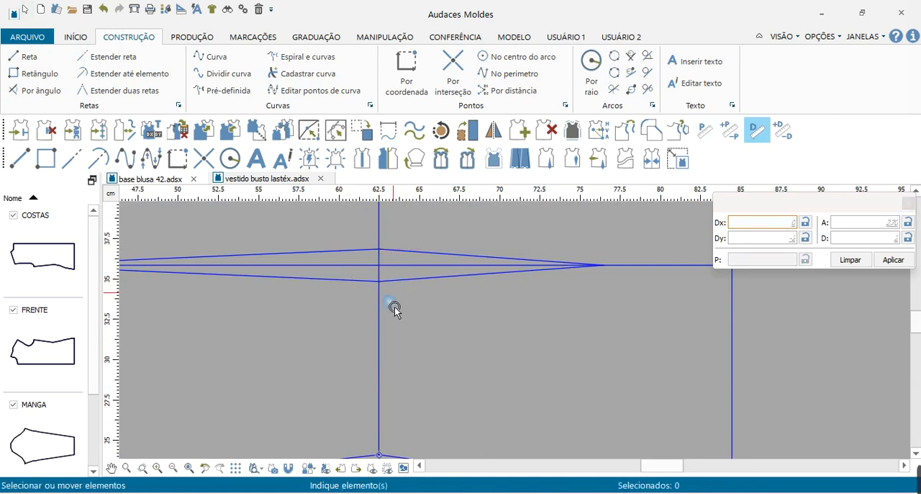
Copy the rectangle and paste the duplicate directly below the original, beside the back piece.
{"action": "scroll", "coordinate": [366, 345], "scroll_direction": "down", "scroll_amount": 5}
{"action": "scroll", "coordinate": [313, 353], "scroll_direction": "down", "scroll_amount": 3}
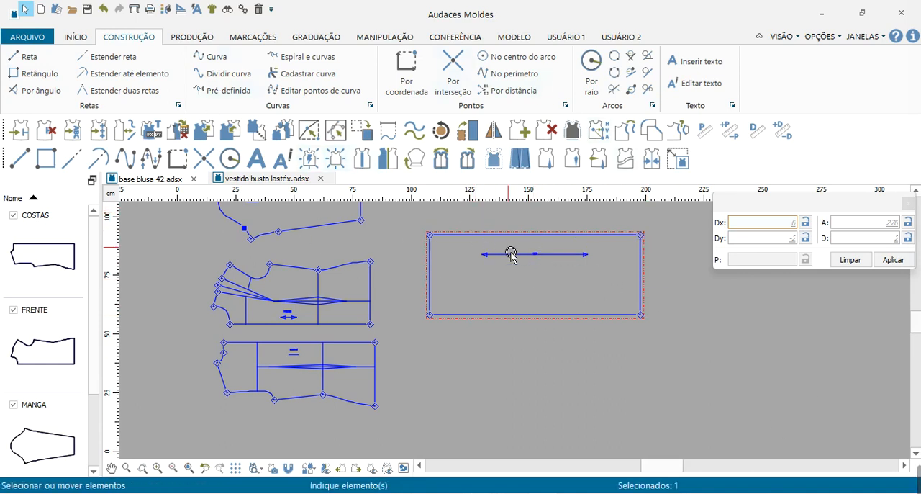
{"action": "right_click", "coordinate": [484, 241]}
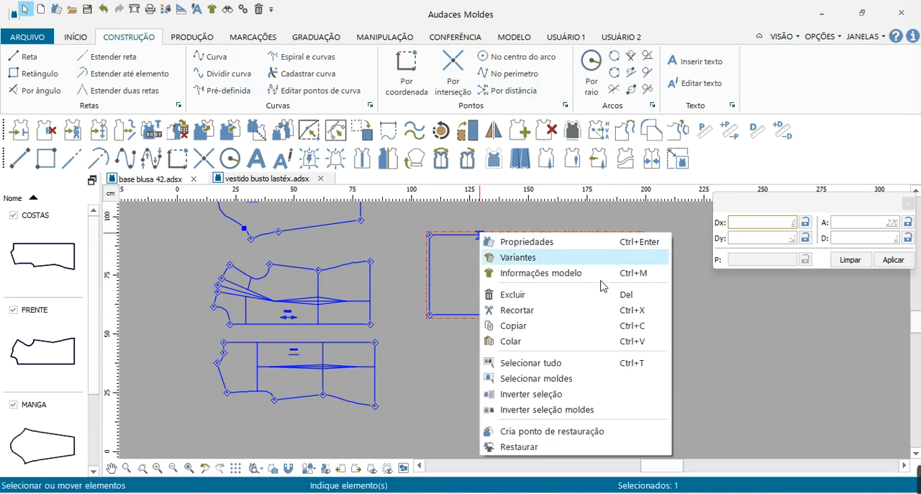
{"action": "left_click", "coordinate": [532, 331]}
{"action": "left_click", "coordinate": [421, 407]}
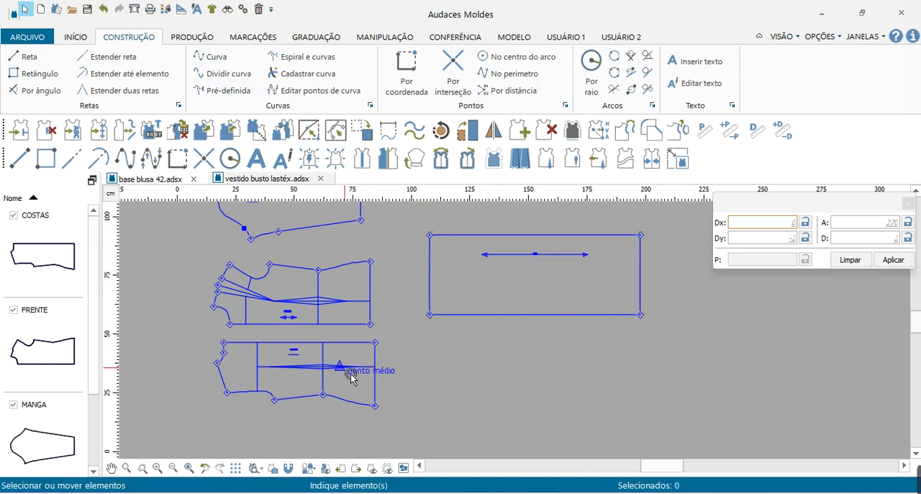
{"action": "right_click", "coordinate": [468, 371]}
{"action": "left_click", "coordinate": [499, 253]}
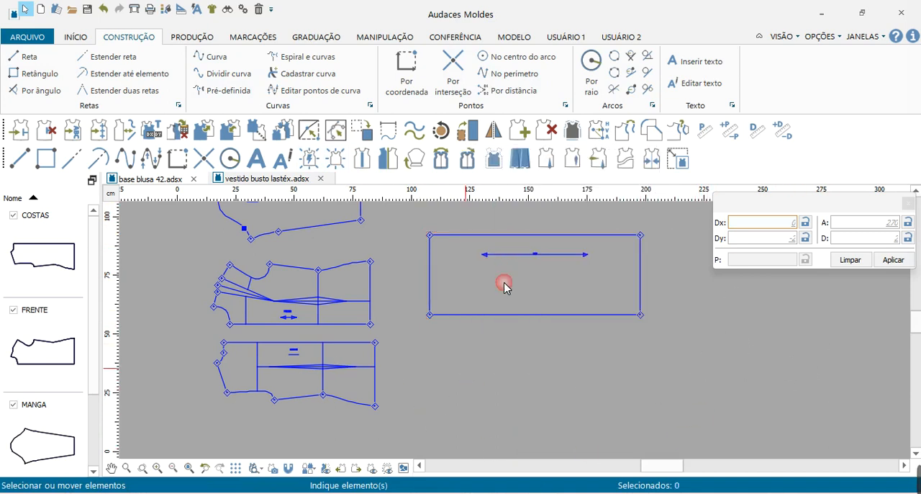
{"action": "left_click", "coordinate": [514, 370]}
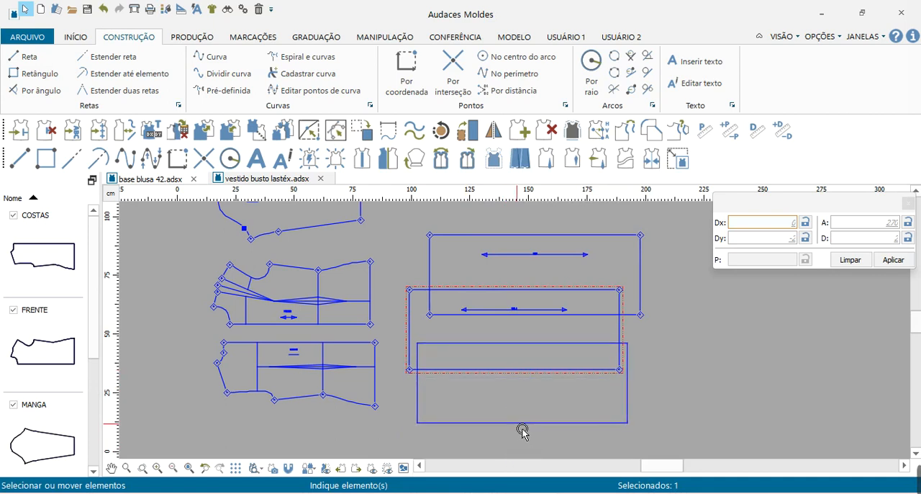
{"action": "left_click", "coordinate": [522, 432]}
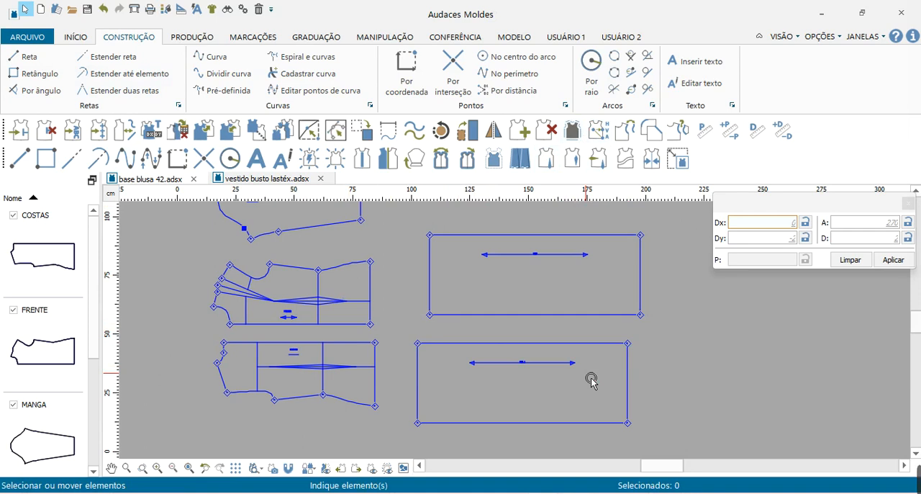
Add a symmetry line along the upper long edge of the duplicated rectangle with the Linha de simetria tool in automatic mode.
{"action": "left_click", "coordinate": [202, 37]}
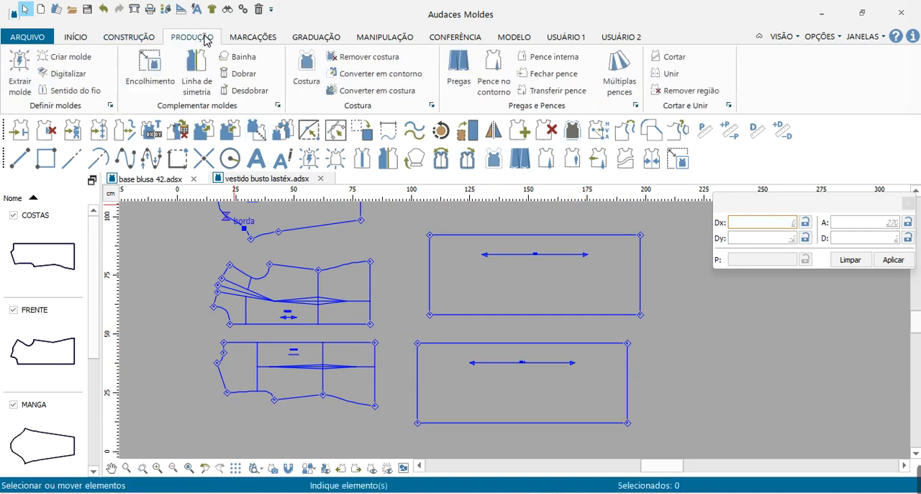
{"action": "left_click", "coordinate": [201, 62]}
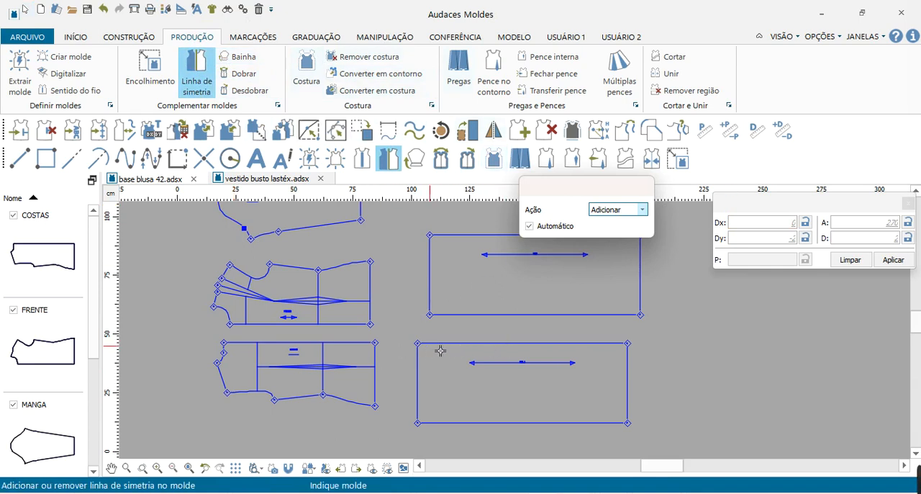
{"action": "left_click", "coordinate": [507, 347]}
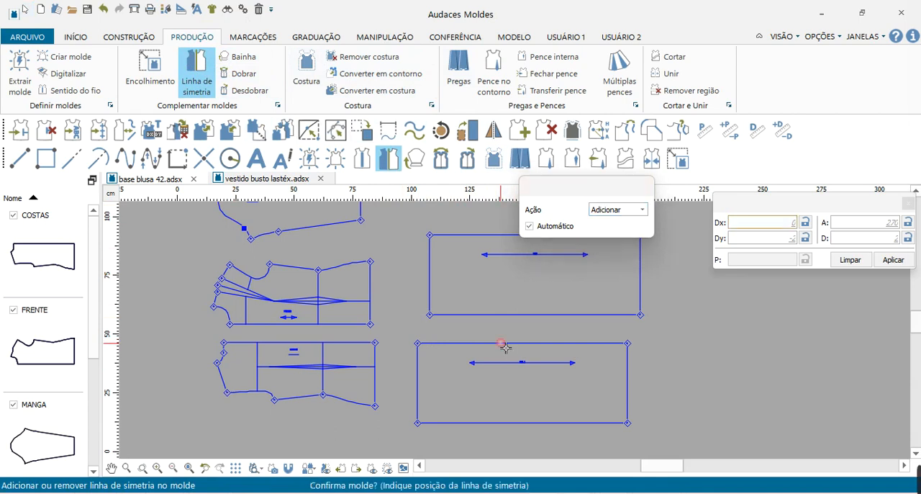
{"action": "left_click", "coordinate": [506, 347]}
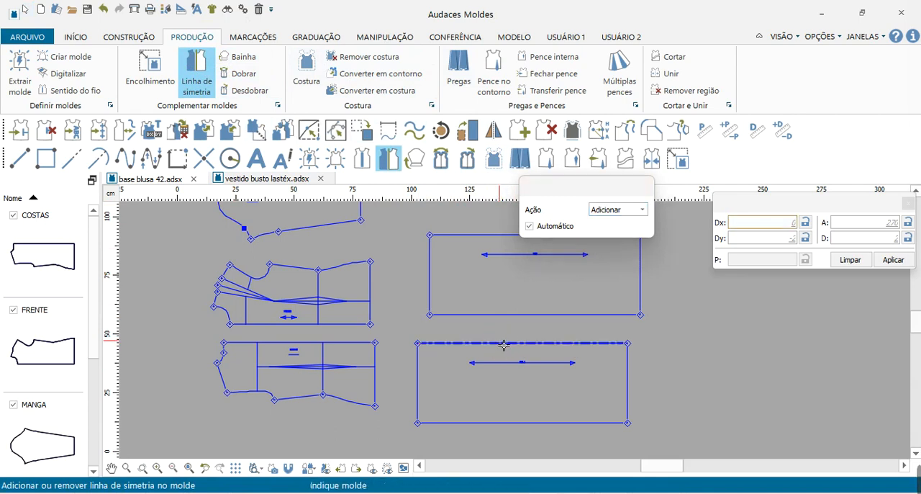
{"action": "key", "text": "Escape"}
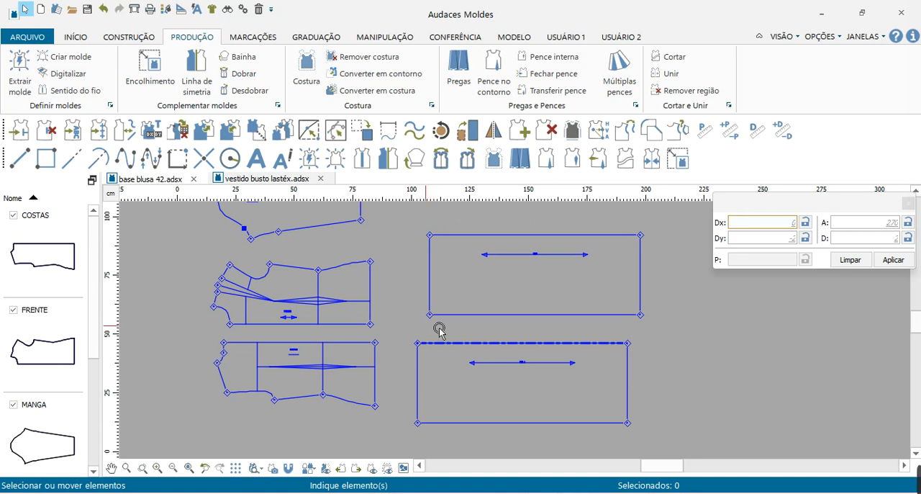
Move the original rectangle up beside the sleeve piece, leaving free space above the duplicate.
{"action": "scroll", "coordinate": [604, 380], "scroll_direction": "down", "scroll_amount": 2}
{"action": "left_click_drag", "start_coordinate": [561, 365], "coordinate": [560, 326]}
{"action": "left_click", "coordinate": [560, 326]}
{"action": "left_click", "coordinate": [670, 354]}
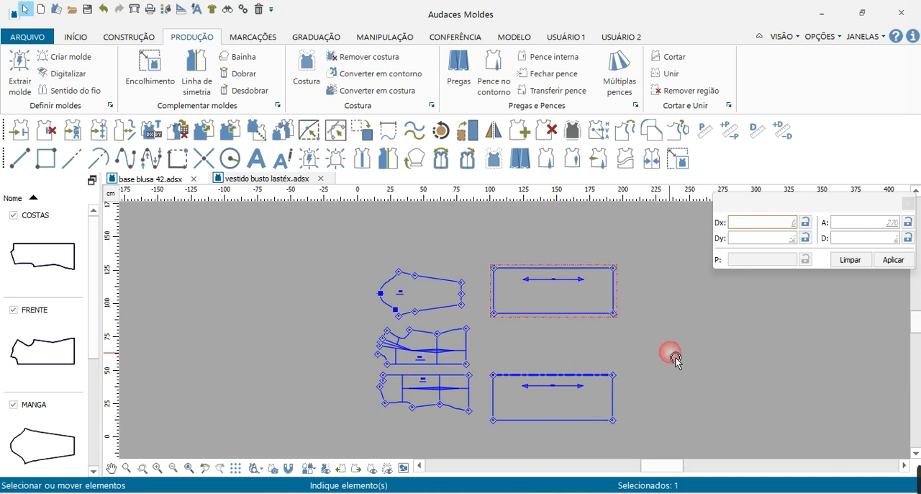
Preview the lower rectangle unfolded about its symmetry line, moving it aside and back beside the back piece, and switch the preview off.
{"action": "scroll", "coordinate": [723, 379], "scroll_direction": "down", "scroll_amount": 3}
{"action": "scroll", "coordinate": [705, 379], "scroll_direction": "up", "scroll_amount": 5}
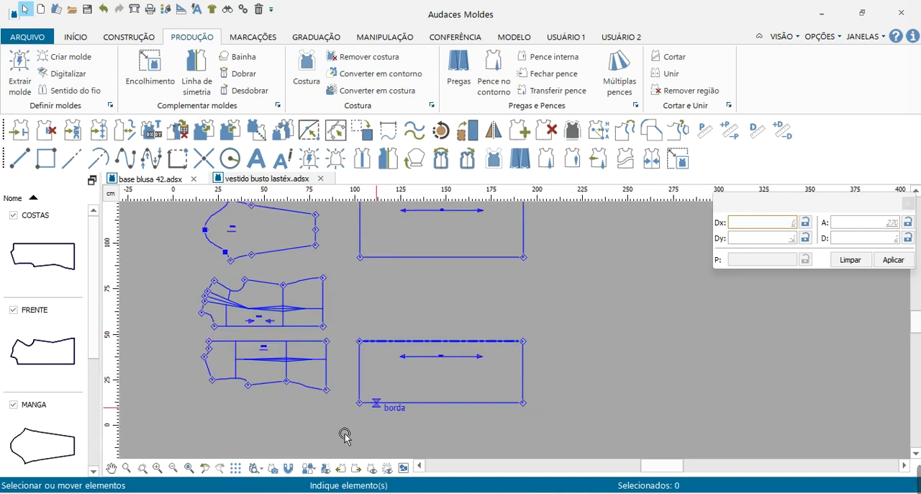
{"action": "left_click", "coordinate": [326, 469]}
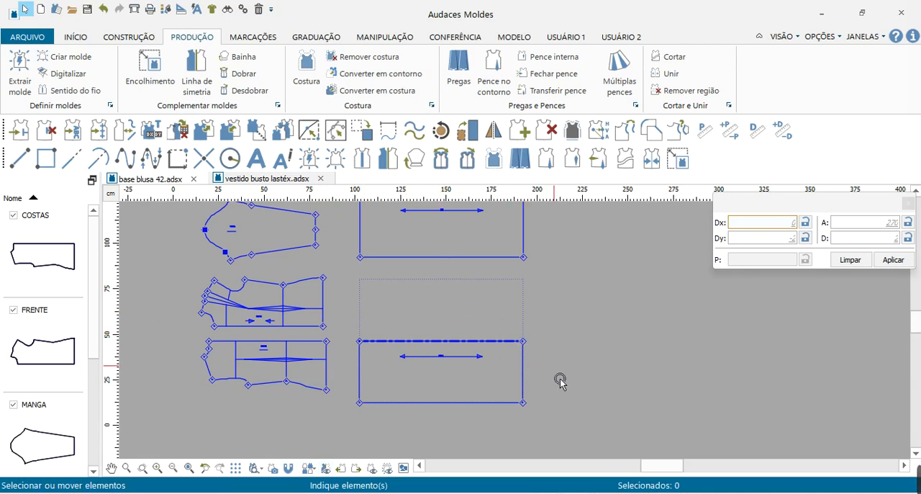
{"action": "left_click_drag", "start_coordinate": [403, 405], "coordinate": [576, 405]}
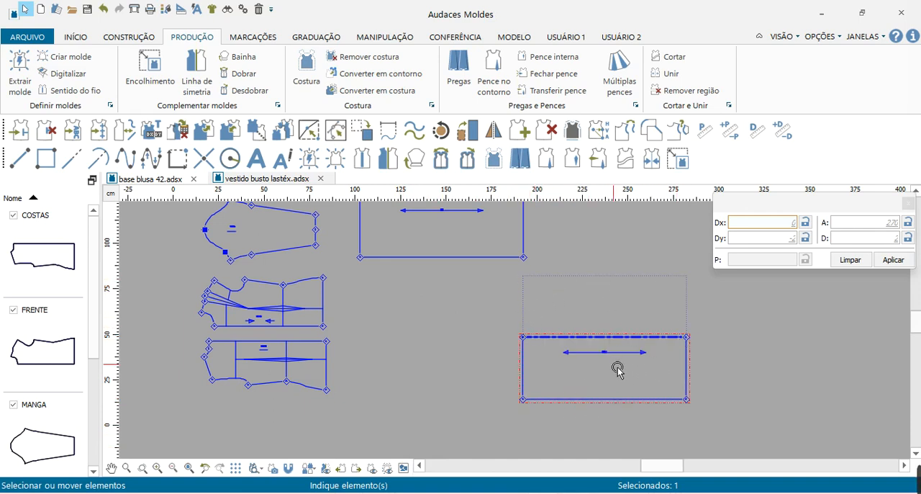
{"action": "left_click_drag", "start_coordinate": [581, 339], "coordinate": [404, 350]}
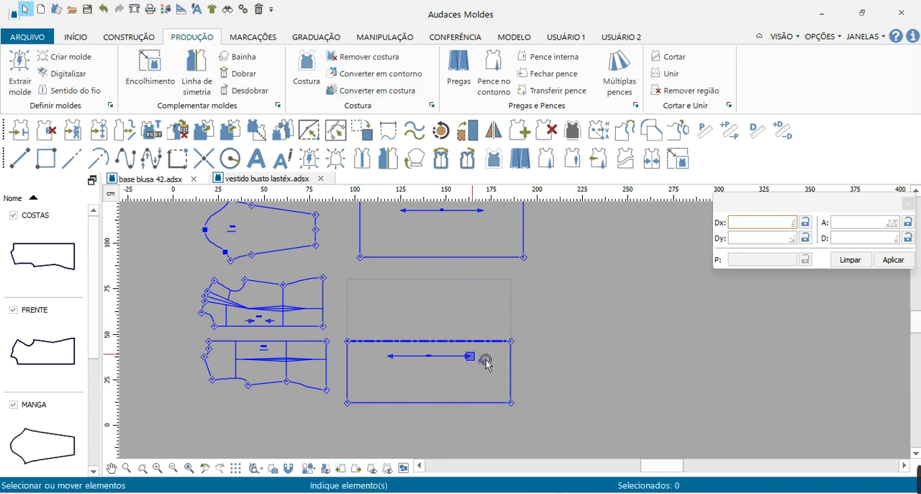
{"action": "left_click", "coordinate": [325, 469]}
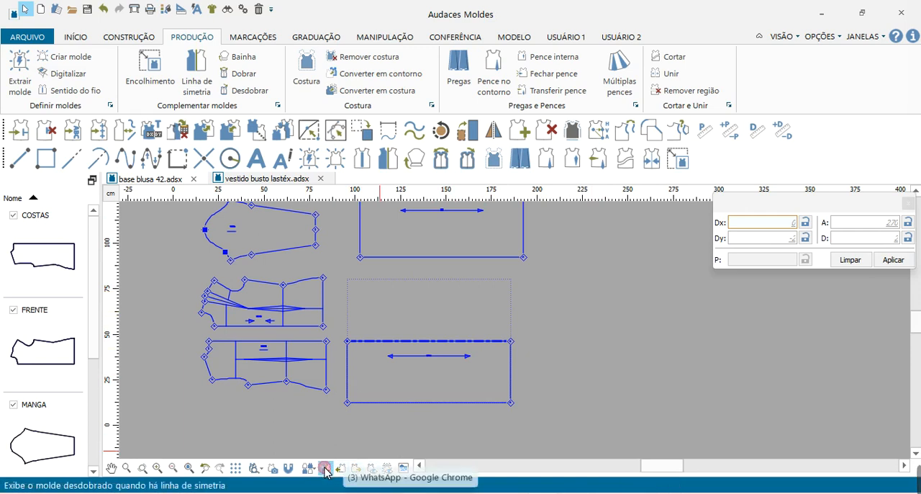
Unfold the upper rectangle downwards about its lower long edge with the Desdobrar tool.
{"action": "scroll", "coordinate": [340, 408], "scroll_direction": "up", "scroll_amount": 2}
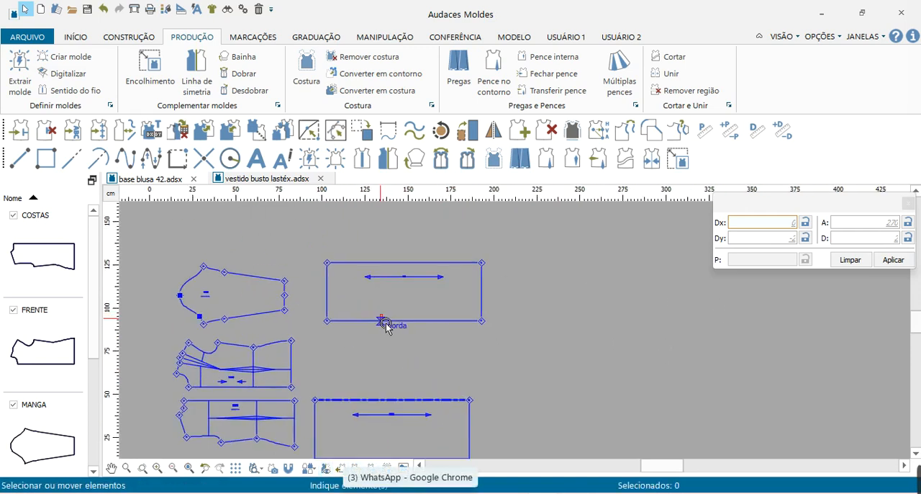
{"action": "left_click", "coordinate": [387, 324]}
{"action": "key", "text": "Escape"}
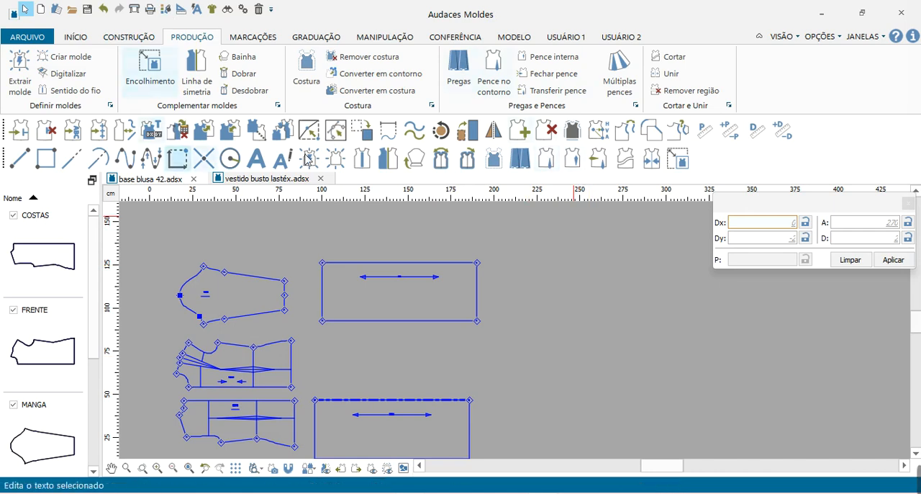
{"action": "left_click", "coordinate": [245, 90]}
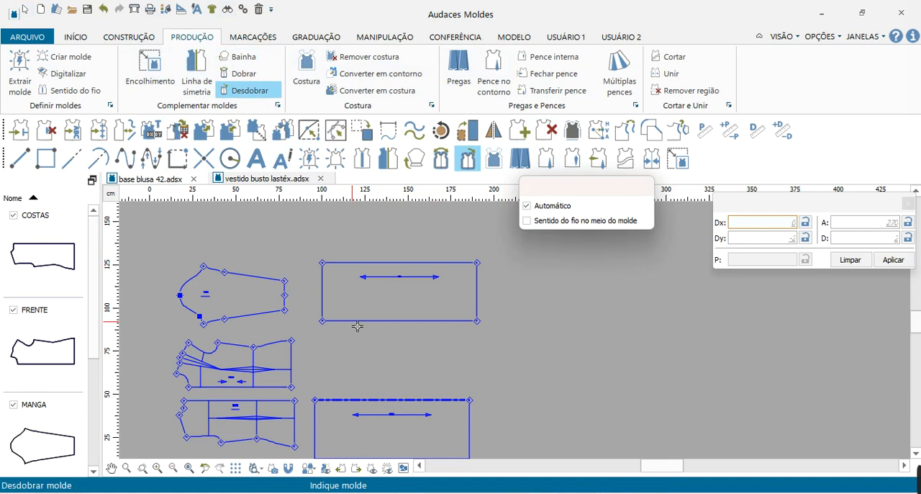
{"action": "left_click", "coordinate": [358, 325]}
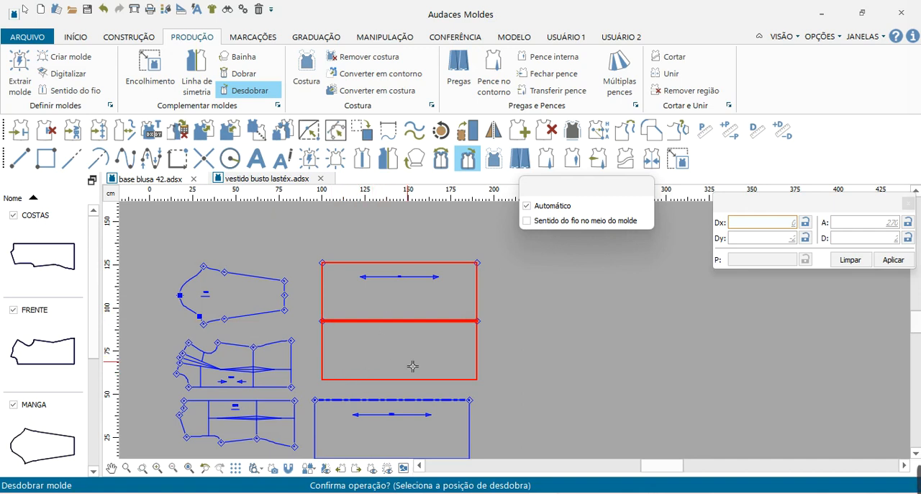
{"action": "left_click", "coordinate": [414, 366]}
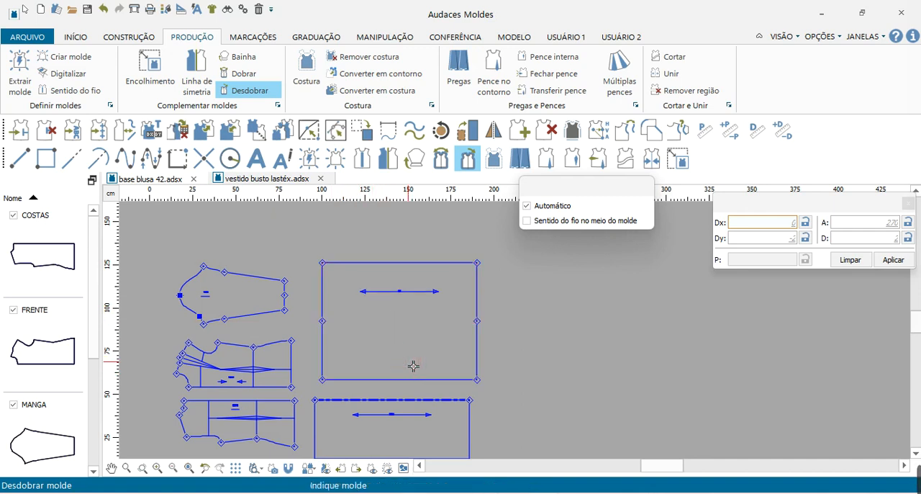
{"action": "key", "text": "Escape"}
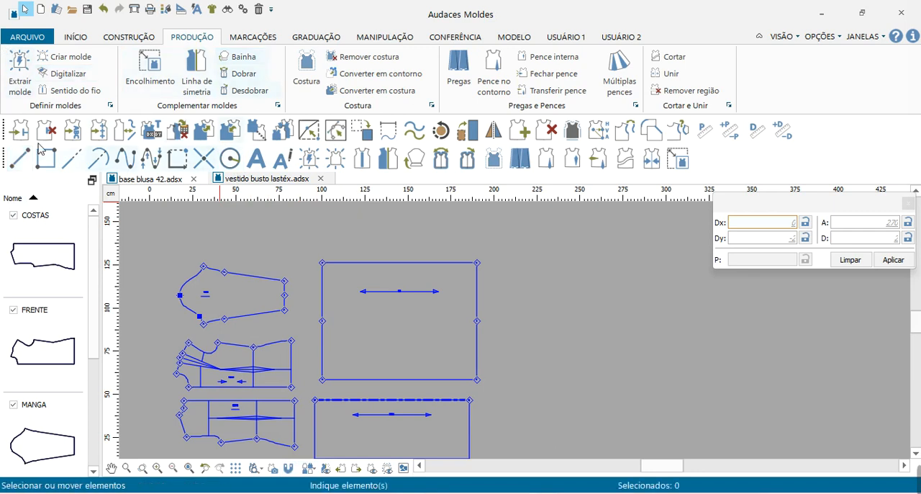
Draw a horizontal 90 cm line across the unfolded rectangle, joining the midpoints of the upper half's two side edges.
{"action": "left_click", "coordinate": [19, 164]}
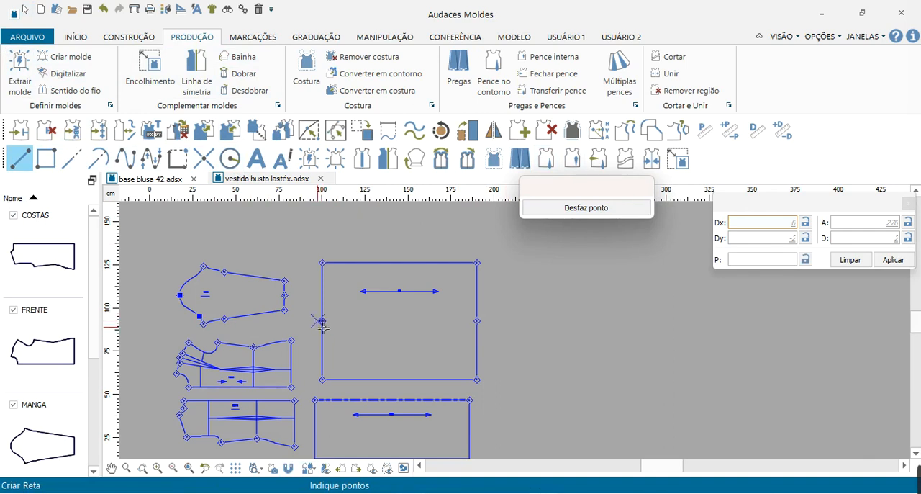
{"action": "left_click", "coordinate": [324, 264]}
{"action": "left_click", "coordinate": [129, 37]}
{"action": "left_click", "coordinate": [20, 62]}
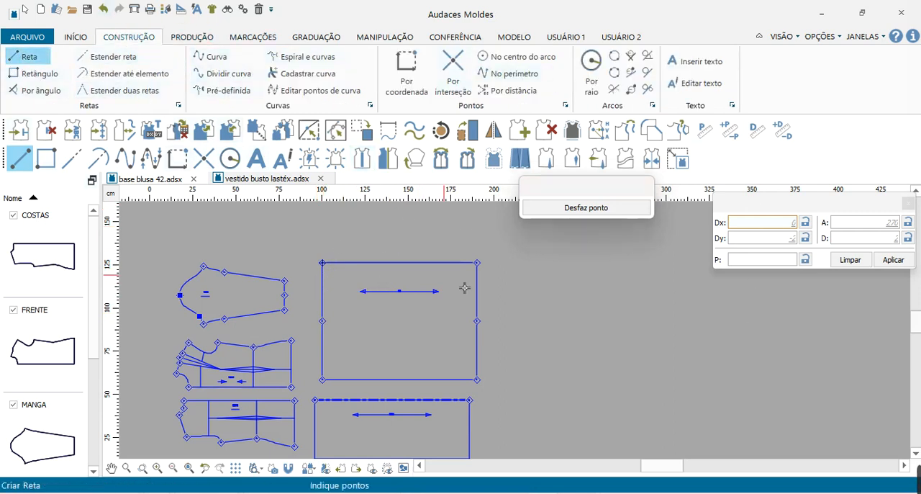
{"action": "left_click", "coordinate": [329, 297]}
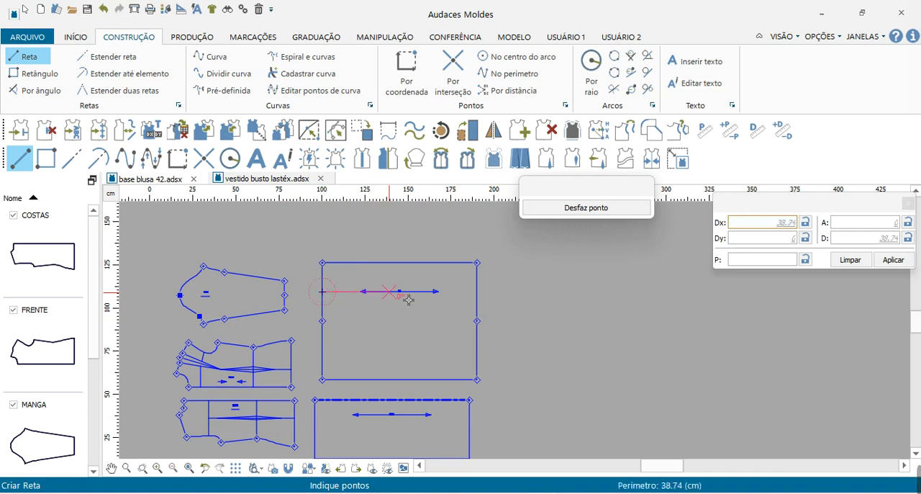
{"action": "left_click", "coordinate": [485, 296]}
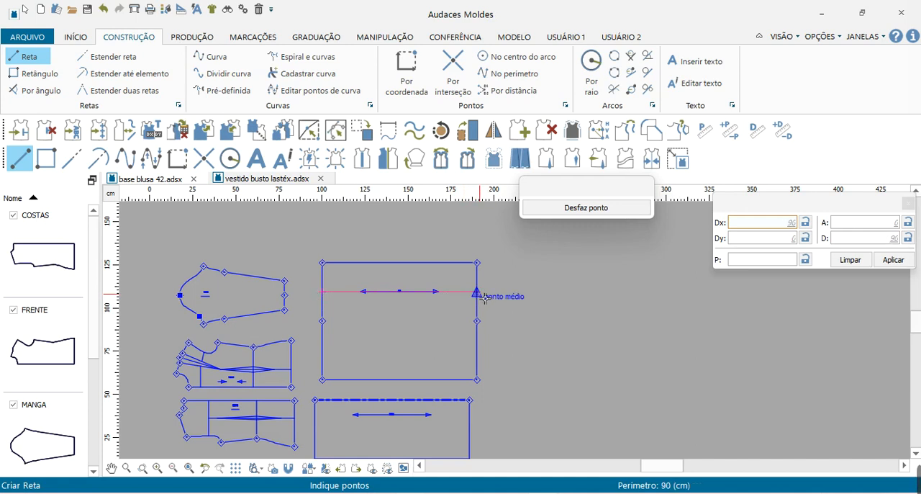
{"action": "right_click", "coordinate": [643, 338]}
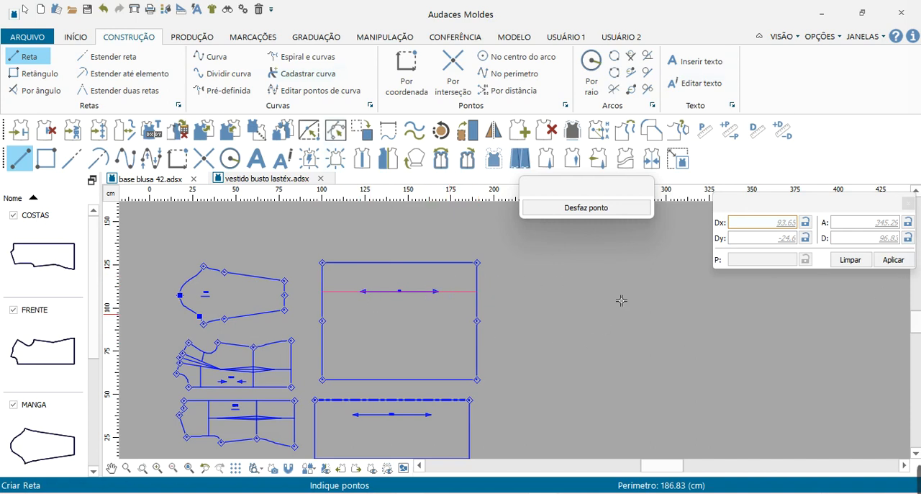
Cut the unfolded rectangle along its horizontal 90 cm line into an upper strip and a lower piece.
{"action": "left_click", "coordinate": [188, 37]}
{"action": "left_click", "coordinate": [678, 57]}
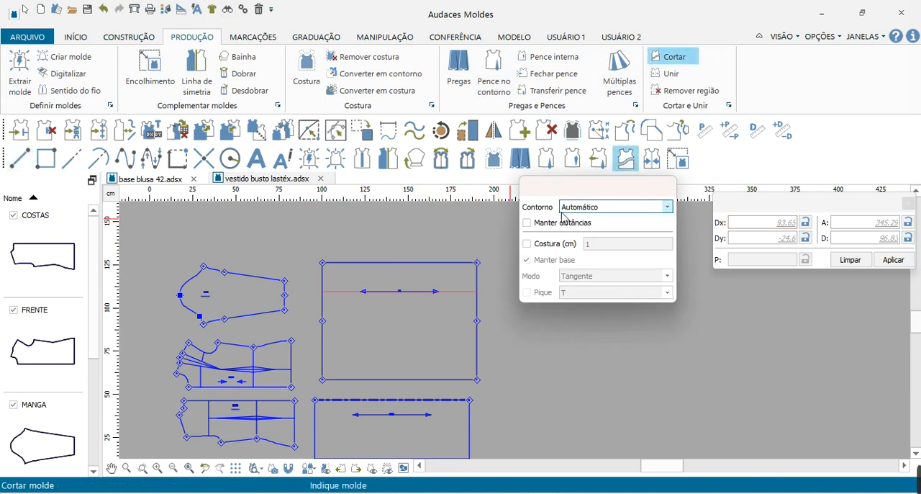
{"action": "left_click", "coordinate": [373, 268]}
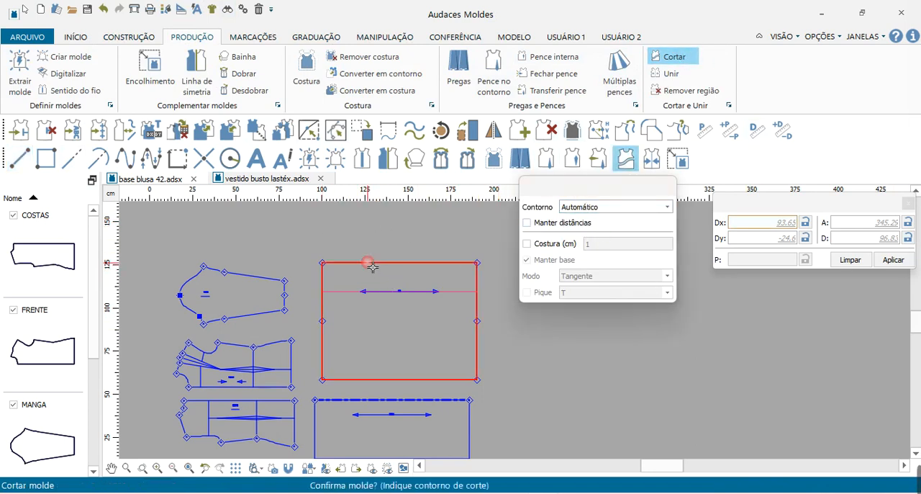
{"action": "left_click", "coordinate": [339, 296]}
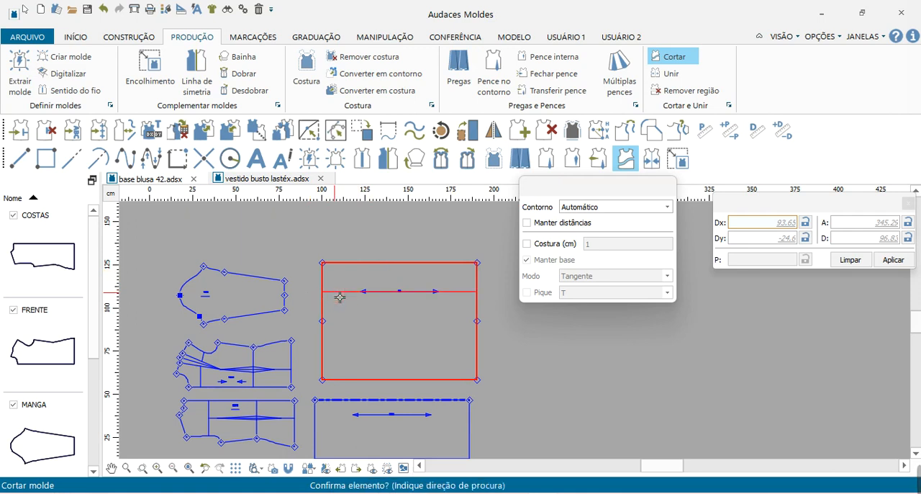
{"action": "left_click", "coordinate": [338, 301]}
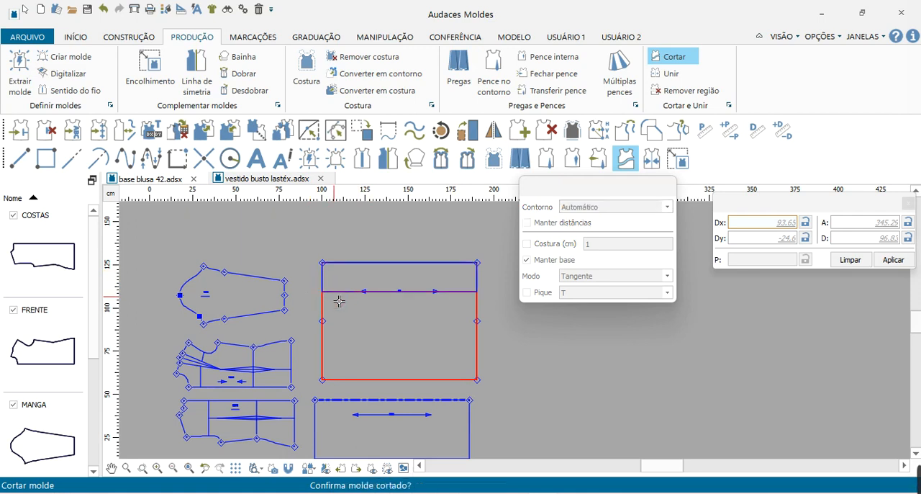
{"action": "right_click", "coordinate": [339, 301]}
{"action": "right_click", "coordinate": [339, 301]}
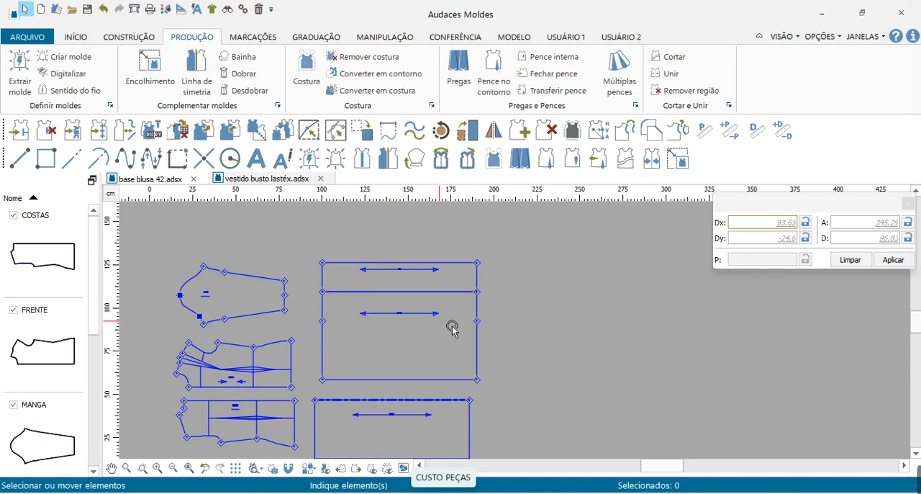
Start inserting notches and set the notch shape to T - forma T.
{"action": "scroll", "coordinate": [419, 318], "scroll_direction": "up", "scroll_amount": 2}
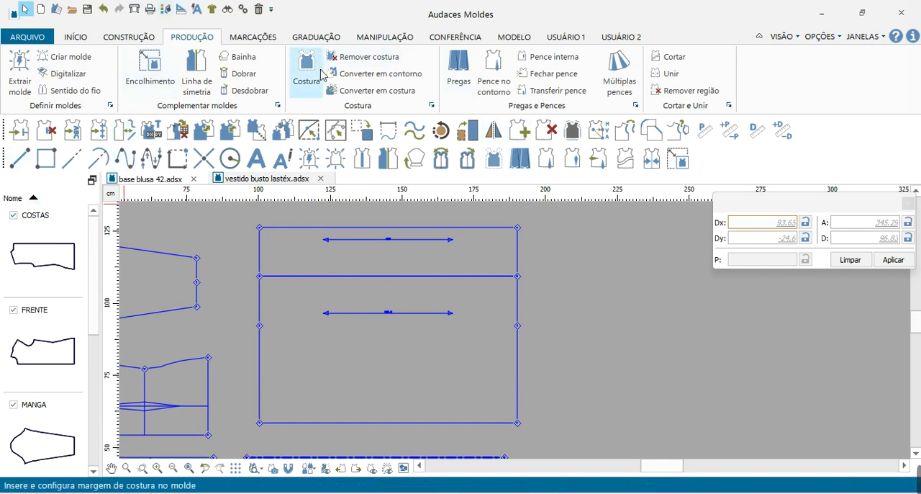
{"action": "left_click", "coordinate": [250, 36]}
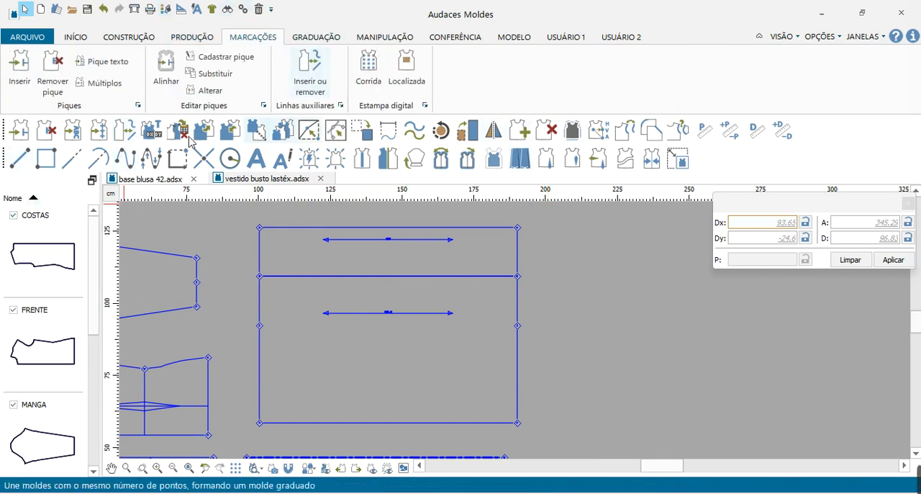
{"action": "left_click", "coordinate": [24, 85]}
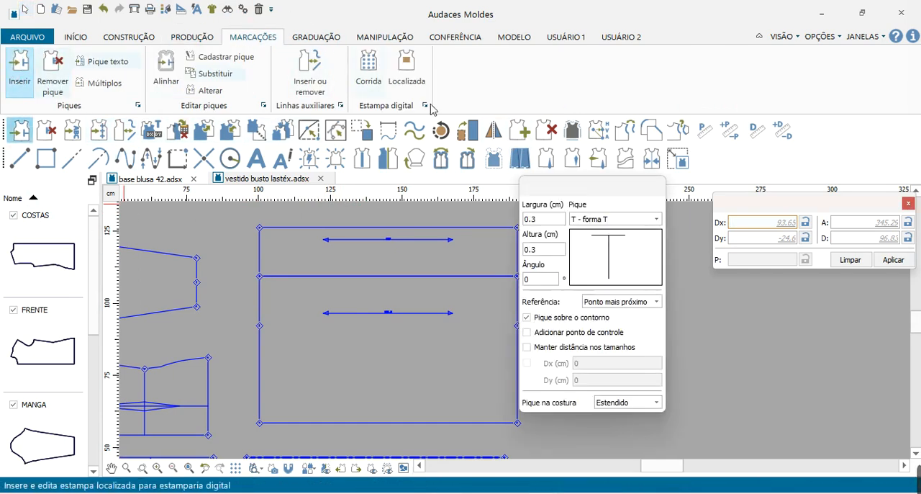
{"action": "left_click_drag", "start_coordinate": [550, 188], "coordinate": [595, 151]}
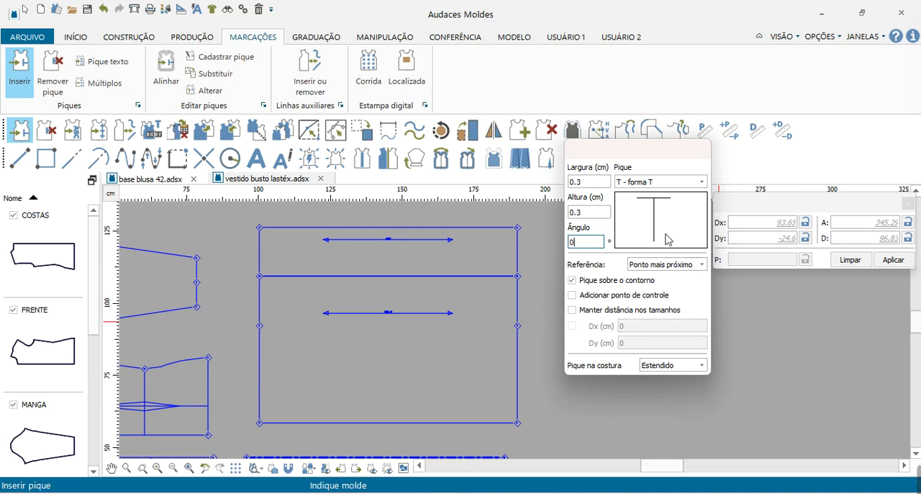
{"action": "left_click", "coordinate": [663, 181]}
{"action": "scroll", "coordinate": [670, 253], "scroll_direction": "down", "scroll_amount": 1}
{"action": "scroll", "coordinate": [671, 255], "scroll_direction": "up", "scroll_amount": 1}
{"action": "left_click", "coordinate": [640, 200]}
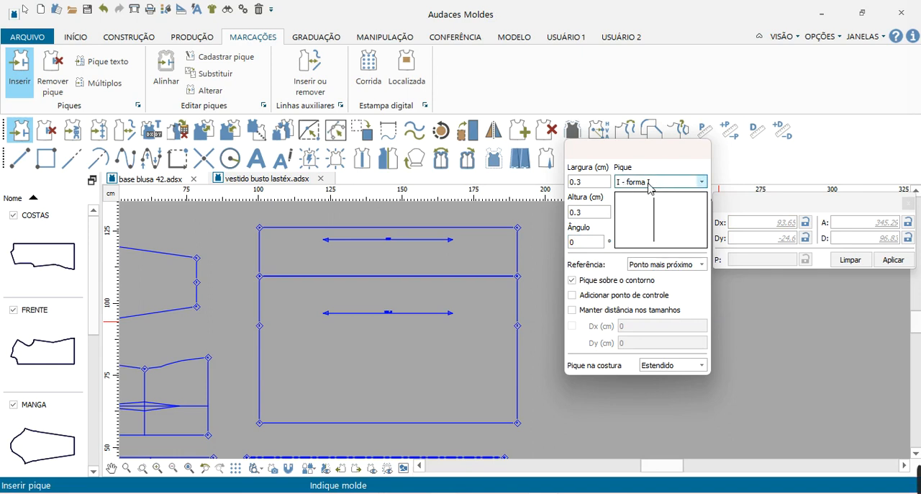
{"action": "left_click", "coordinate": [649, 181]}
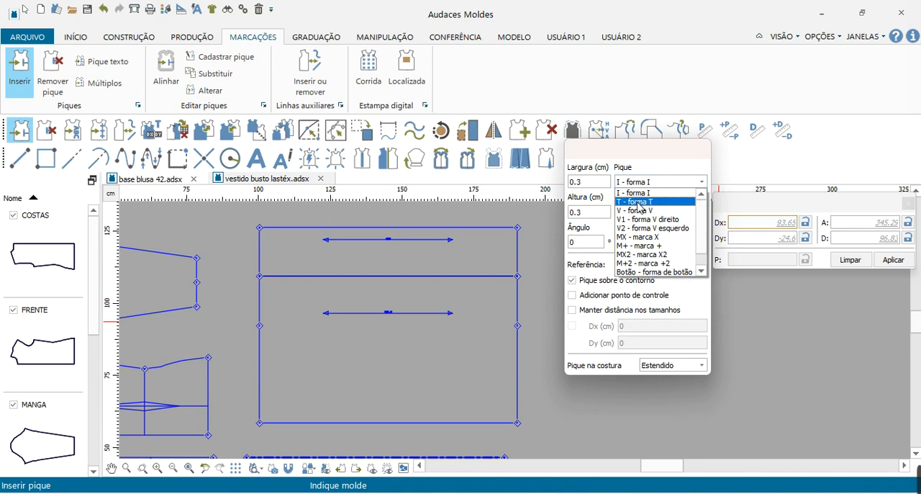
{"action": "left_click", "coordinate": [637, 204]}
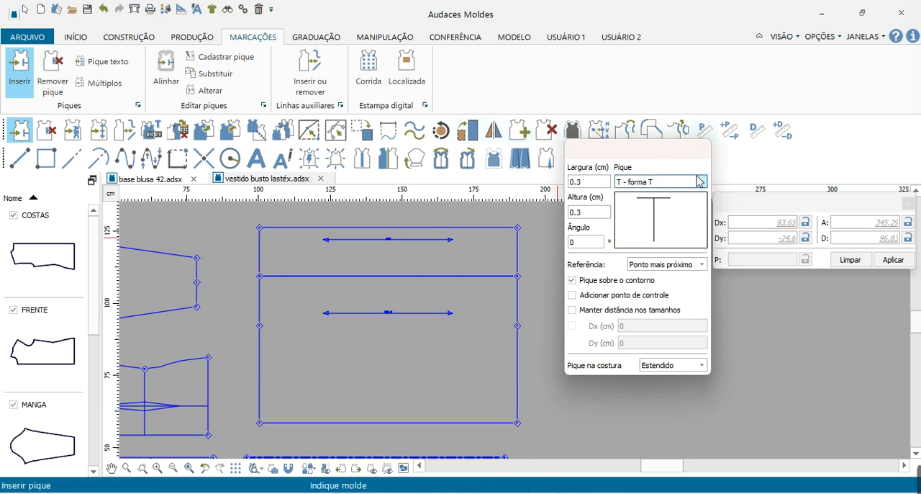
Insert a T notch on the upper strip's lower edge, 40 cm from its left corner.
{"action": "left_click", "coordinate": [277, 229]}
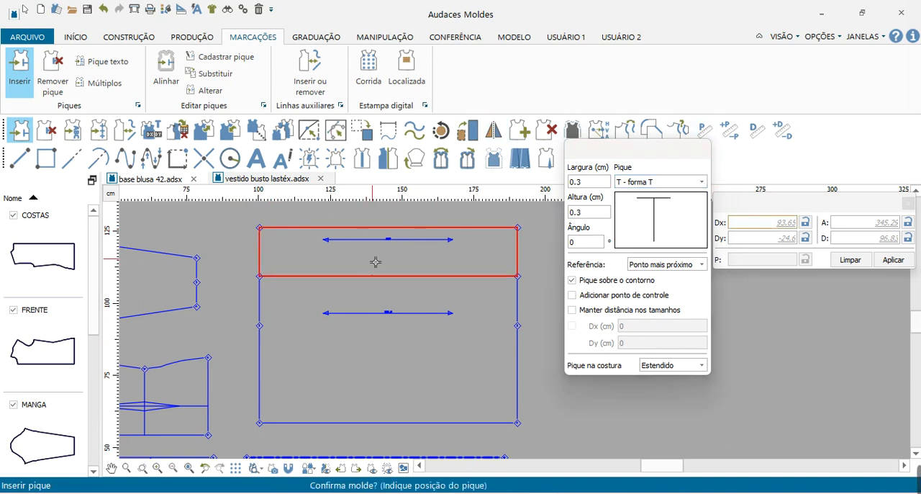
{"action": "scroll", "coordinate": [338, 256], "scroll_direction": "up", "scroll_amount": 1}
{"action": "scroll", "coordinate": [213, 242], "scroll_direction": "up", "scroll_amount": 1}
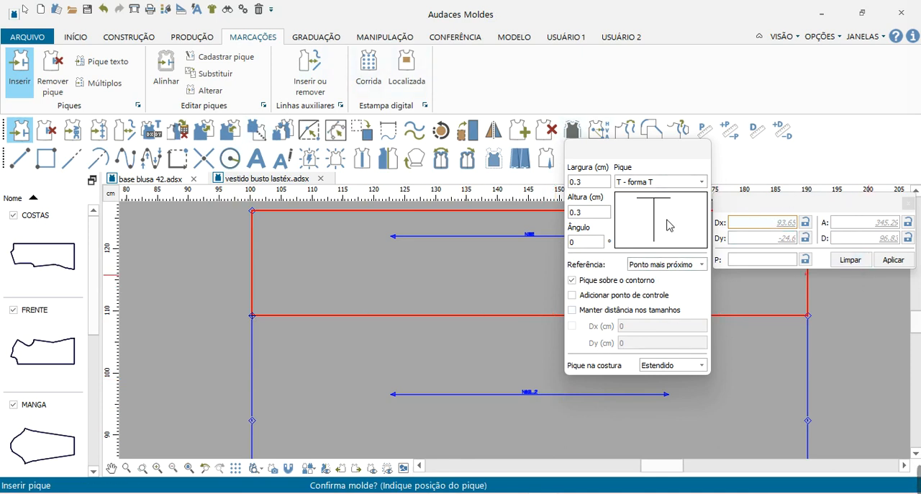
{"action": "left_click", "coordinate": [849, 241]}
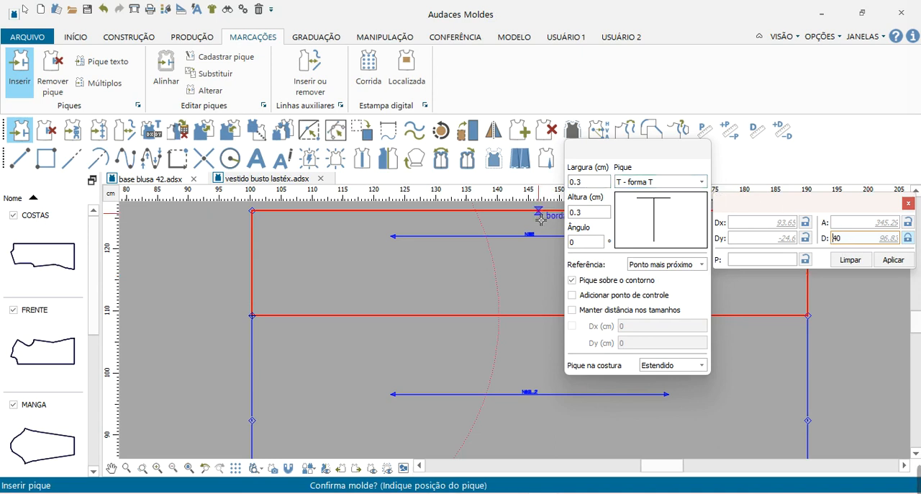
{"action": "left_click", "coordinate": [499, 317]}
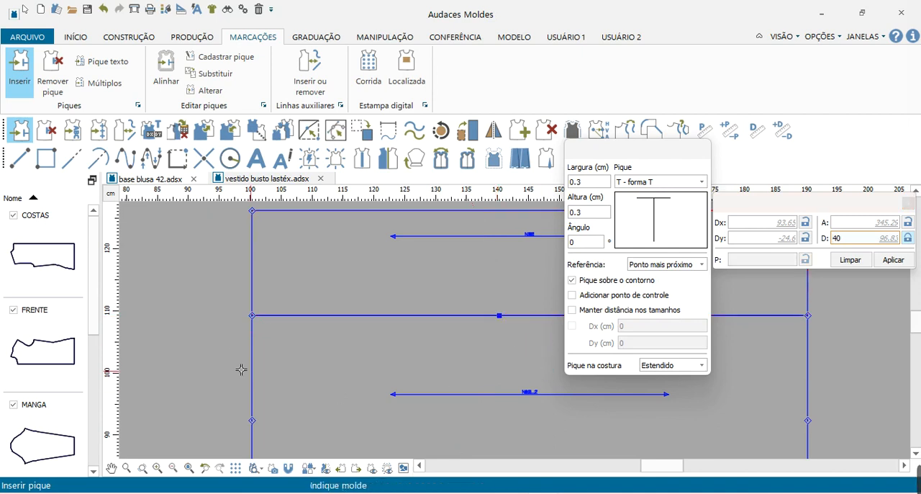
Insert a matching T notch on the lower piece's top edge at the same point as the strip's notch.
{"action": "scroll", "coordinate": [242, 369], "scroll_direction": "down", "scroll_amount": 2}
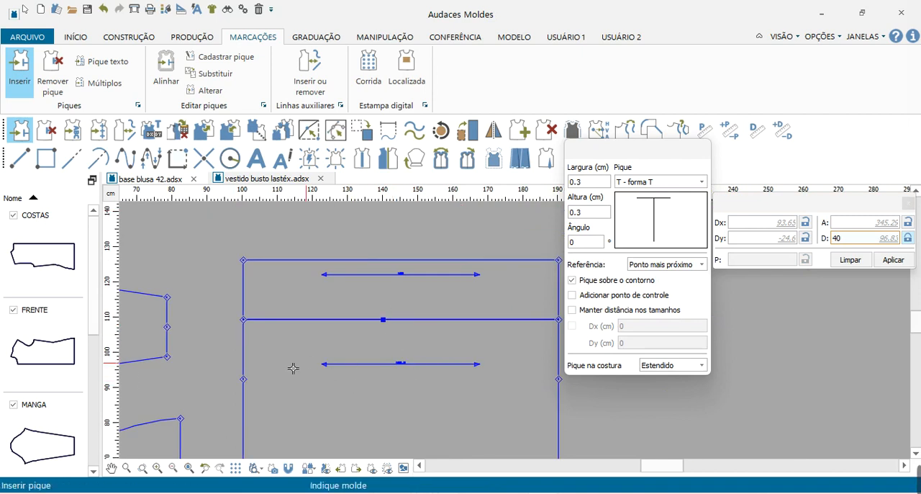
{"action": "scroll", "coordinate": [248, 408], "scroll_direction": "up", "scroll_amount": 1}
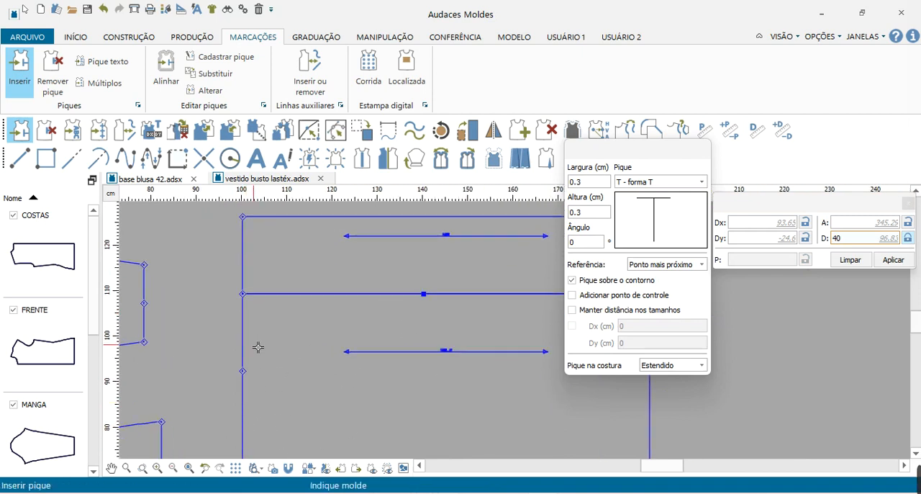
{"action": "left_click", "coordinate": [245, 340]}
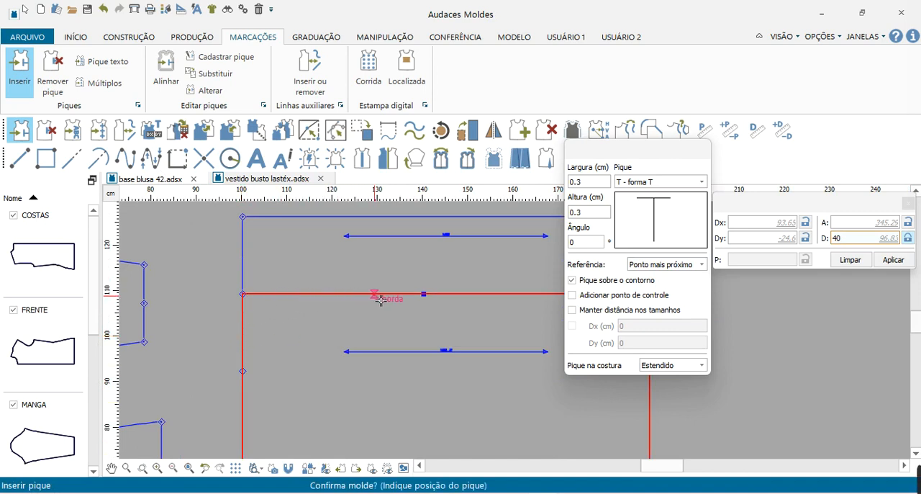
{"action": "left_click", "coordinate": [426, 295]}
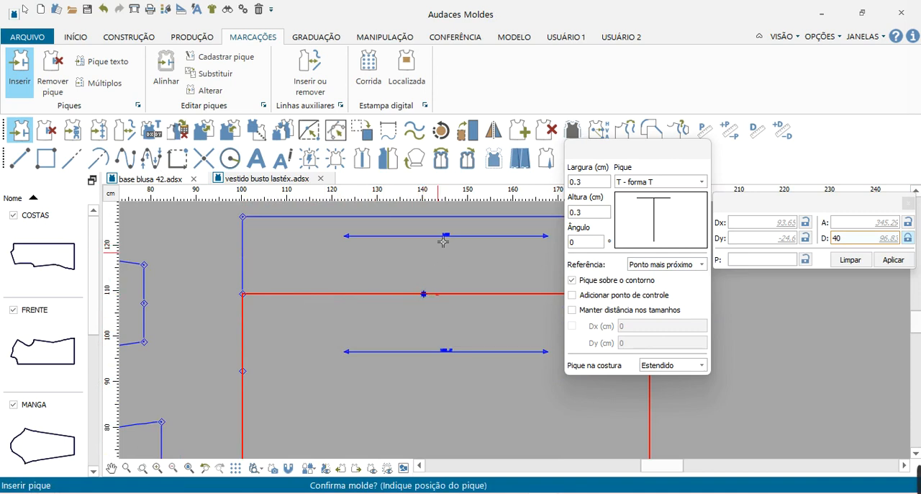
{"action": "left_click", "coordinate": [429, 298]}
{"action": "left_click", "coordinate": [429, 298]}
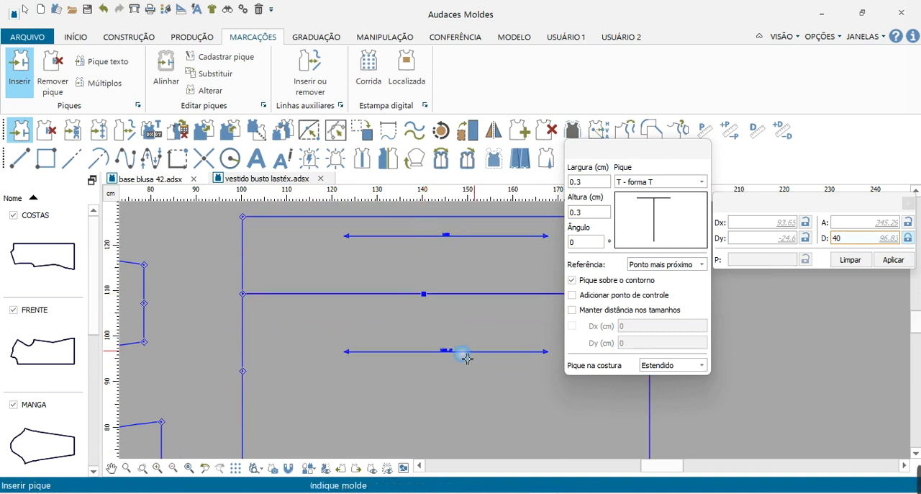
Check the paired notches up close, then move the upper strip about 8 cm up, away from the lower piece.
{"action": "scroll", "coordinate": [436, 288], "scroll_direction": "up", "scroll_amount": 5}
{"action": "scroll", "coordinate": [348, 296], "scroll_direction": "up", "scroll_amount": 3}
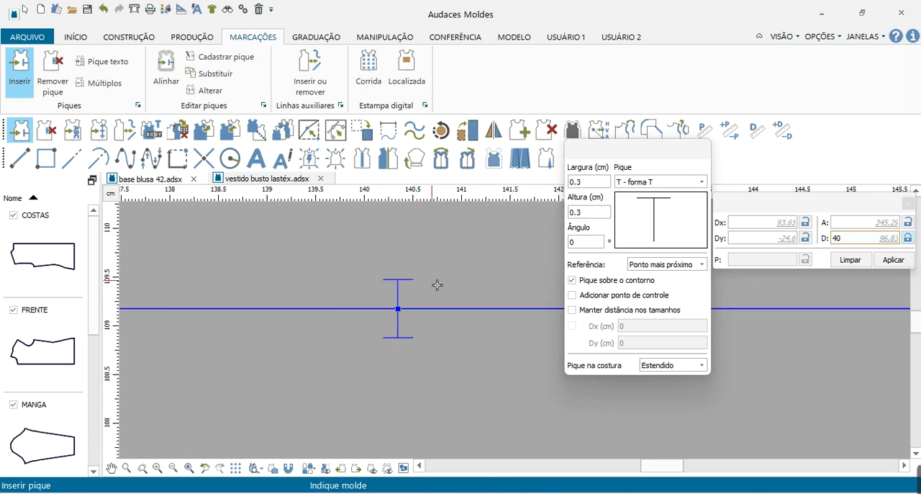
{"action": "scroll", "coordinate": [388, 370], "scroll_direction": "down", "scroll_amount": 4}
{"action": "scroll", "coordinate": [403, 371], "scroll_direction": "down", "scroll_amount": 6}
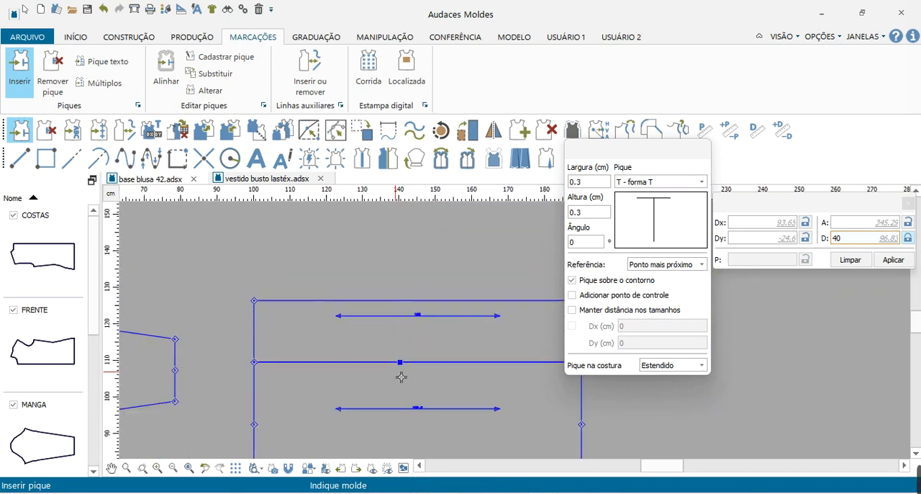
{"action": "key", "text": "Escape"}
{"action": "left_click_drag", "start_coordinate": [376, 309], "coordinate": [378, 278]}
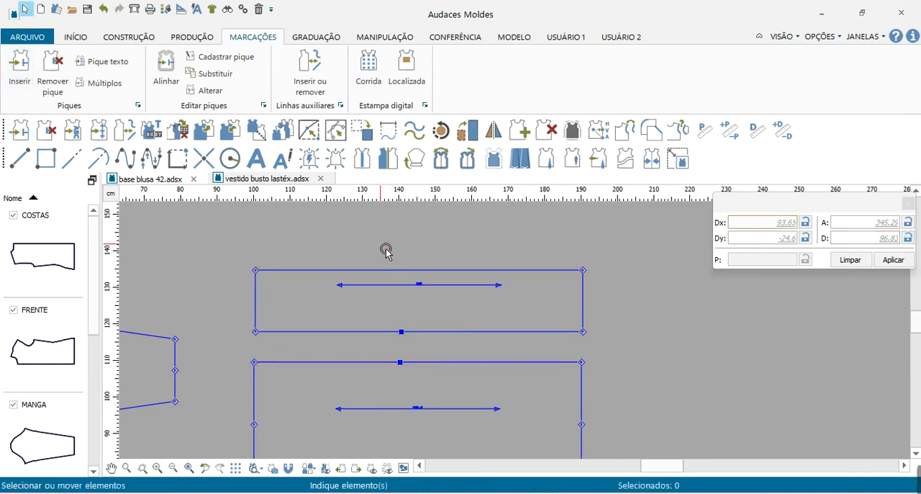
Pull the leftover cutting line out from the lower piece's top edge and delete it.
{"action": "left_click", "coordinate": [372, 368]}
{"action": "left_click_drag", "start_coordinate": [369, 373], "coordinate": [436, 332]}
{"action": "left_click", "coordinate": [359, 373]}
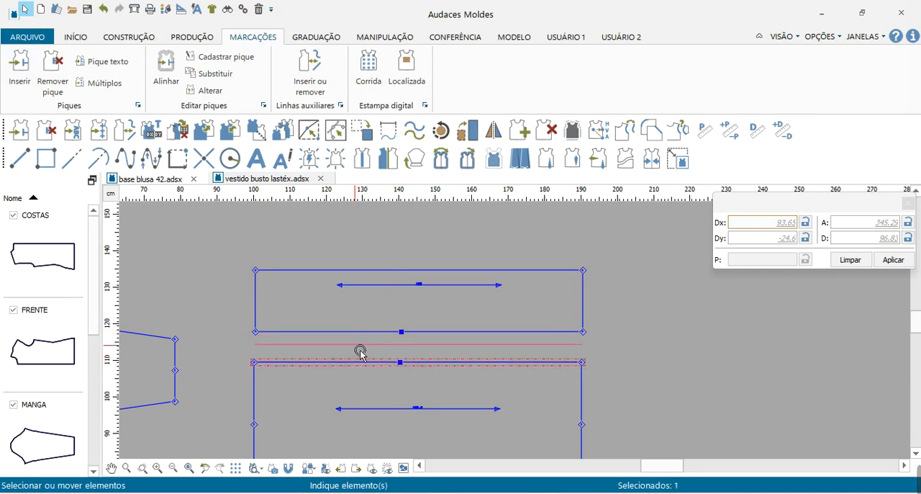
{"action": "left_click", "coordinate": [357, 353]}
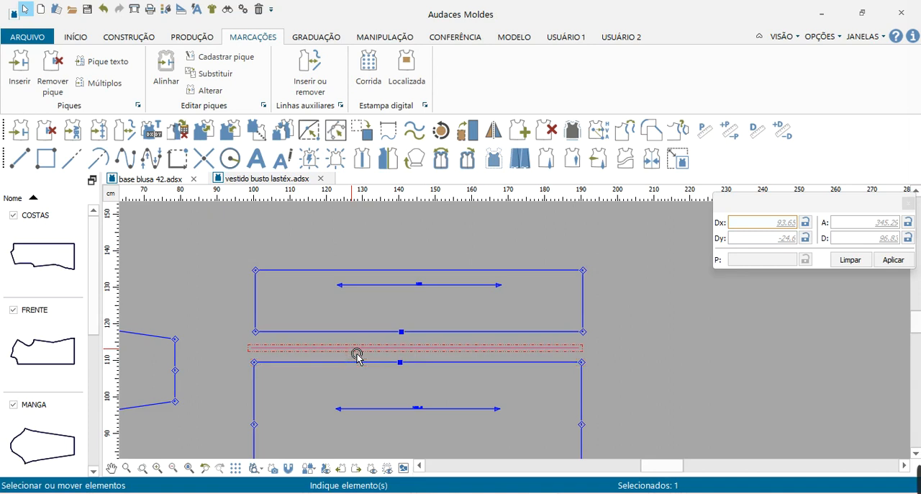
{"action": "key", "text": "Delete"}
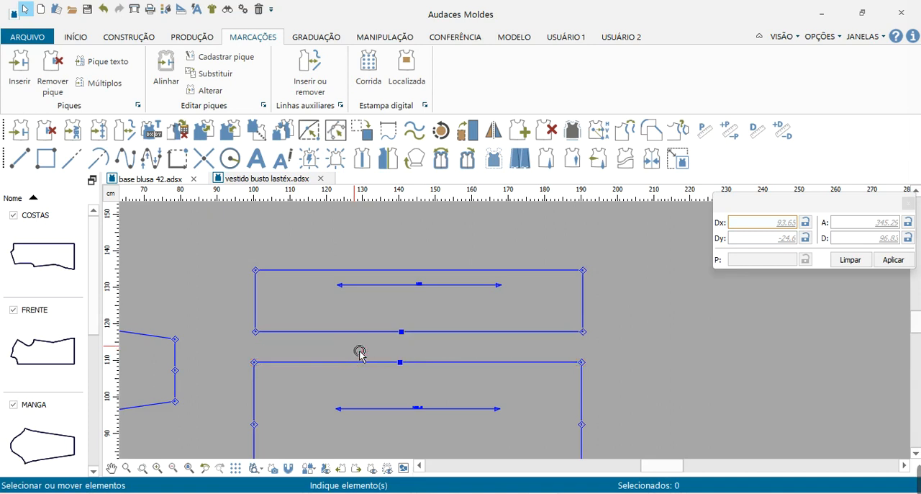
Rename the folded lower rectangle N80_1 as SAIA COSTAS in the pattern properties.
{"action": "scroll", "coordinate": [526, 319], "scroll_direction": "down", "scroll_amount": 3}
{"action": "scroll", "coordinate": [446, 317], "scroll_direction": "down", "scroll_amount": 2}
{"action": "scroll", "coordinate": [436, 421], "scroll_direction": "down", "scroll_amount": 2}
{"action": "scroll", "coordinate": [461, 405], "scroll_direction": "up", "scroll_amount": 4}
{"action": "scroll", "coordinate": [330, 422], "scroll_direction": "down", "scroll_amount": 2}
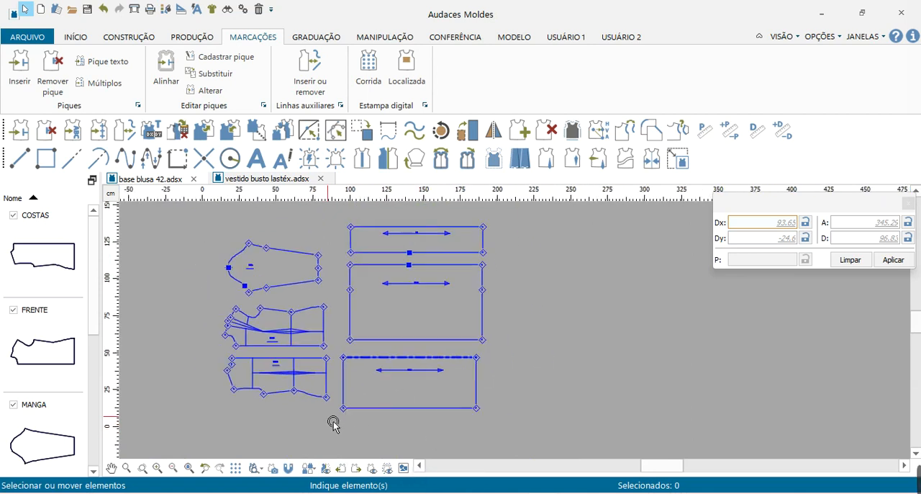
{"action": "right_click", "coordinate": [534, 284]}
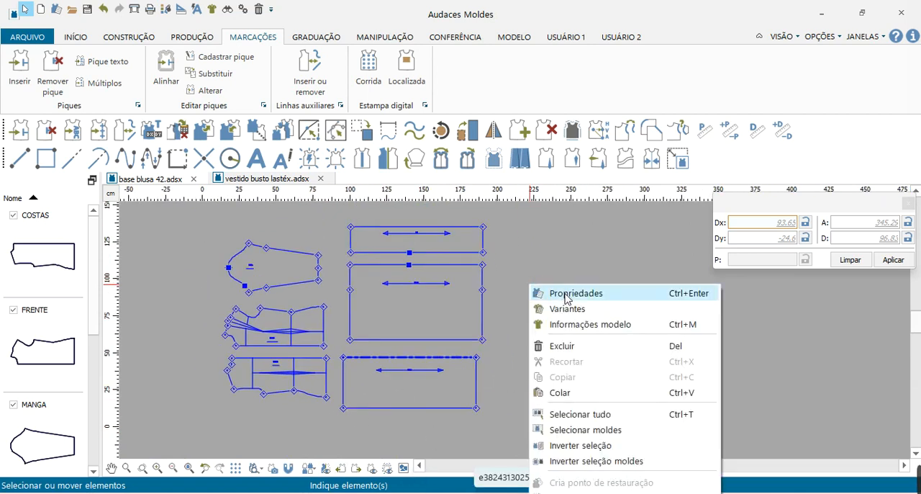
{"action": "left_click", "coordinate": [567, 293]}
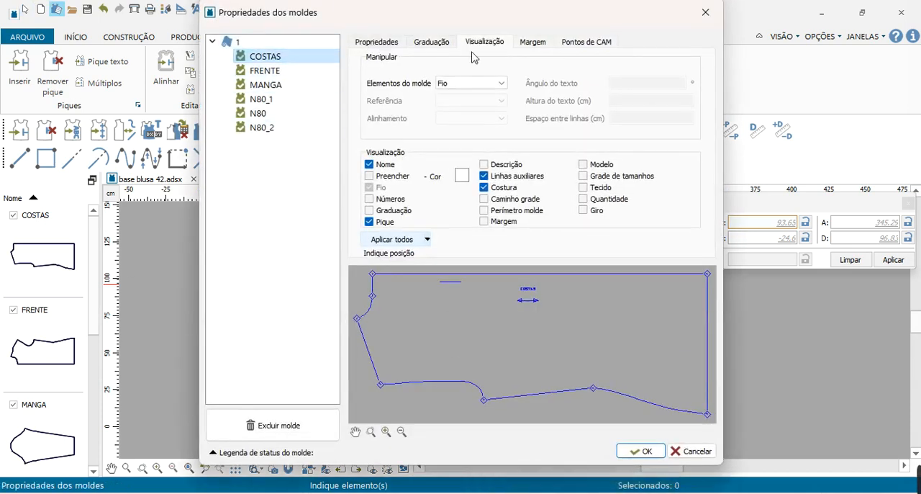
{"action": "left_click", "coordinate": [377, 42]}
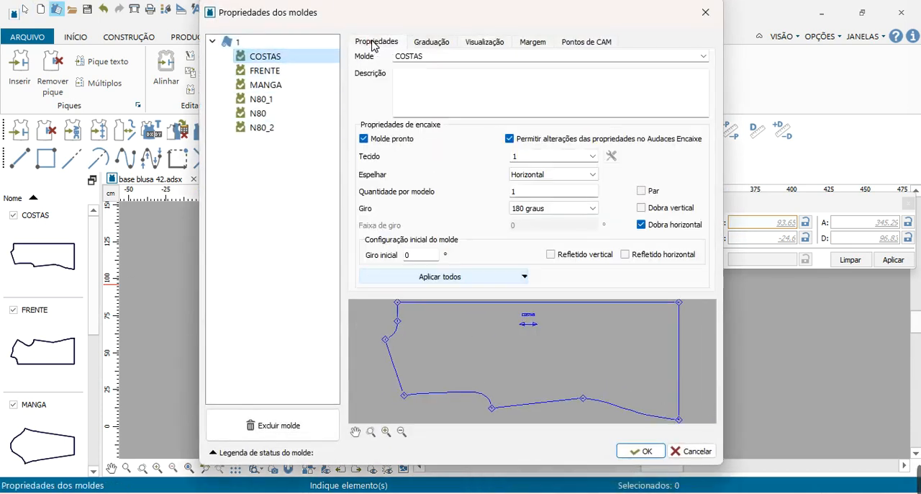
{"action": "left_click", "coordinate": [254, 102]}
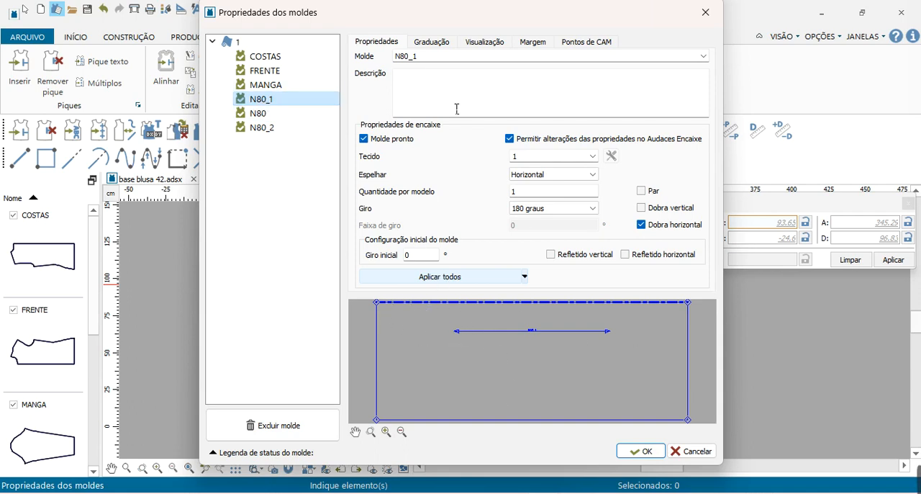
{"action": "double_click", "coordinate": [435, 57]}
{"action": "type", "text": "S"}
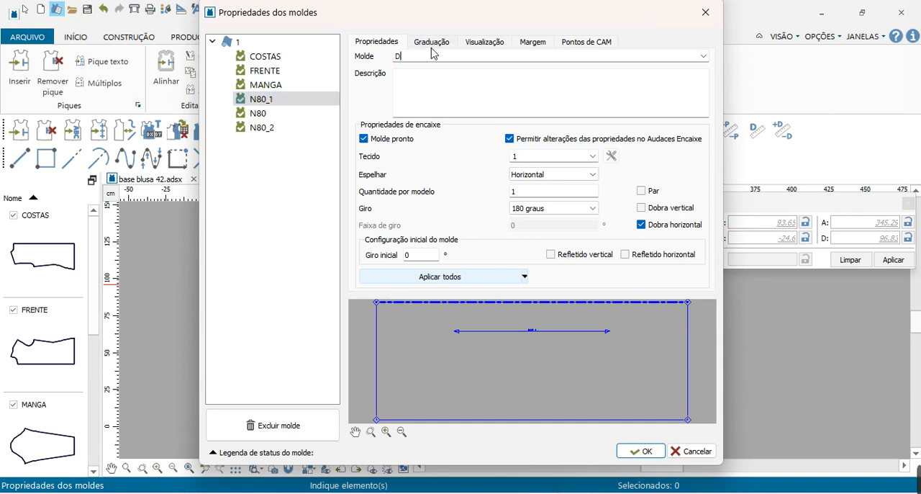
{"action": "type", "text": "AIA COSTAS"}
Rename the narrow rectangular strip N80 as LAT SAIA FRENTE in the pattern properties.
{"action": "left_click", "coordinate": [268, 117]}
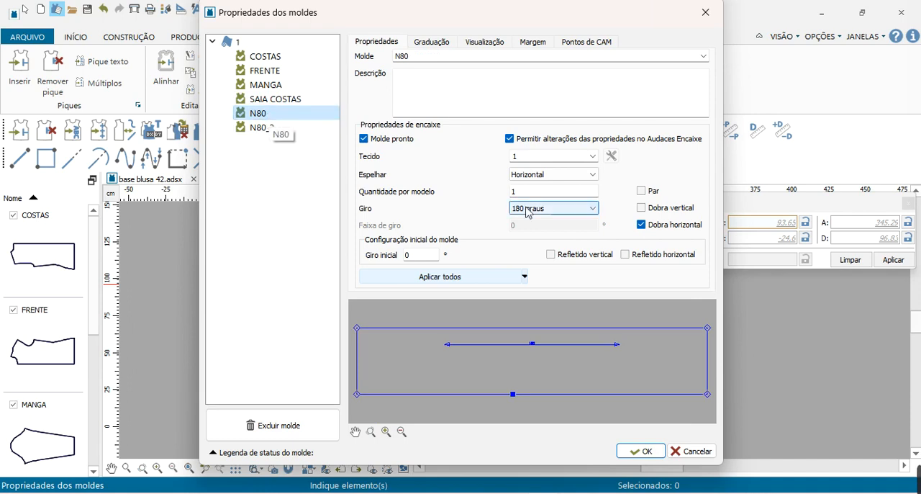
{"action": "left_click", "coordinate": [258, 115]}
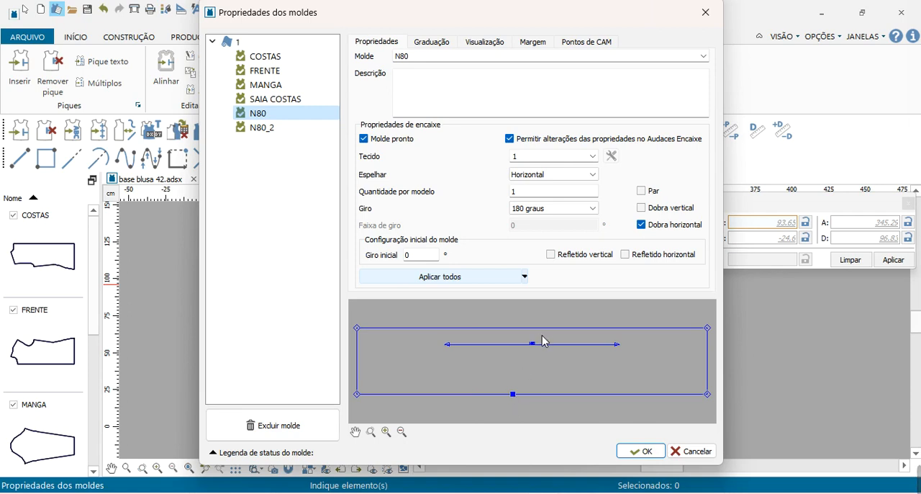
{"action": "double_click", "coordinate": [428, 64]}
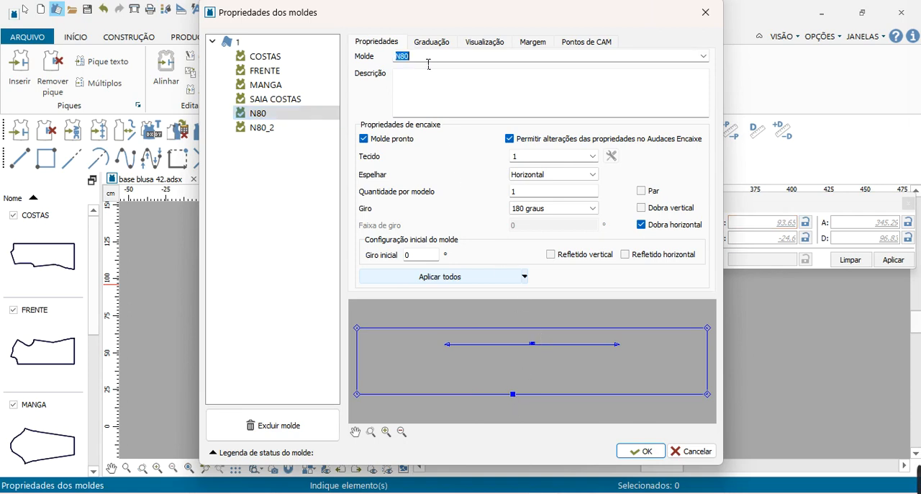
{"action": "type", "text": "LAT SAIA FRENTE"}
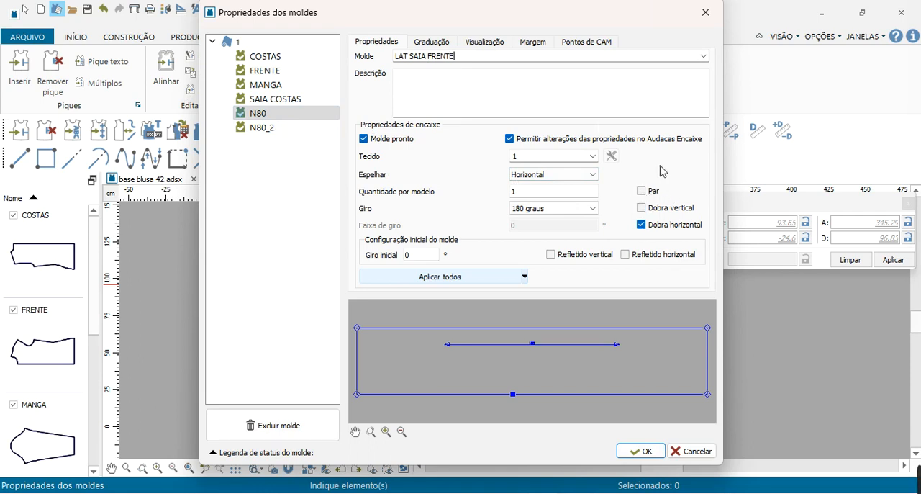
Rename the larger notched rectangle N80_2 as SAIA FRENTE and apply the pattern properties.
{"action": "left_click", "coordinate": [256, 128]}
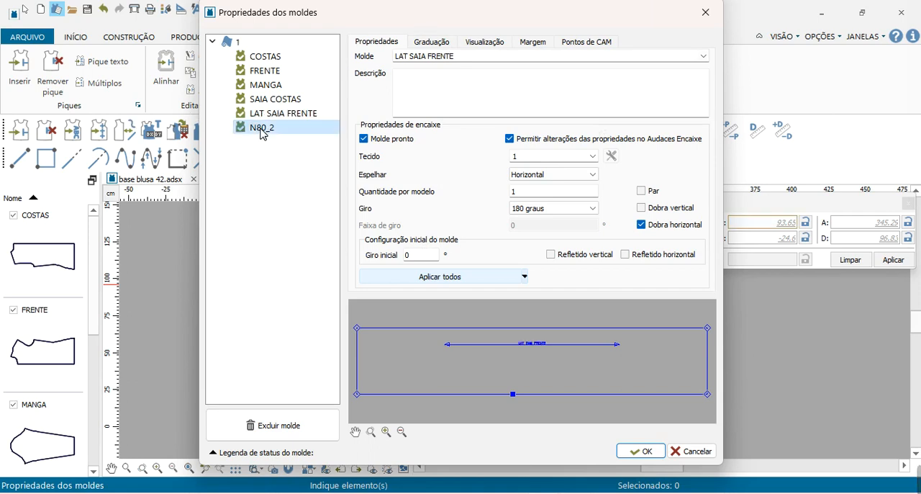
{"action": "double_click", "coordinate": [451, 62]}
{"action": "type", "text": "SAIA FRENTE"}
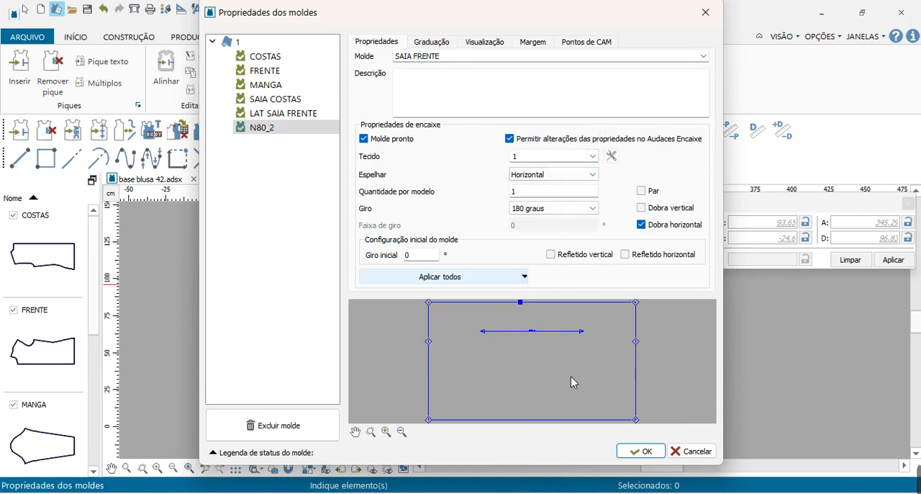
{"action": "left_click", "coordinate": [643, 451]}
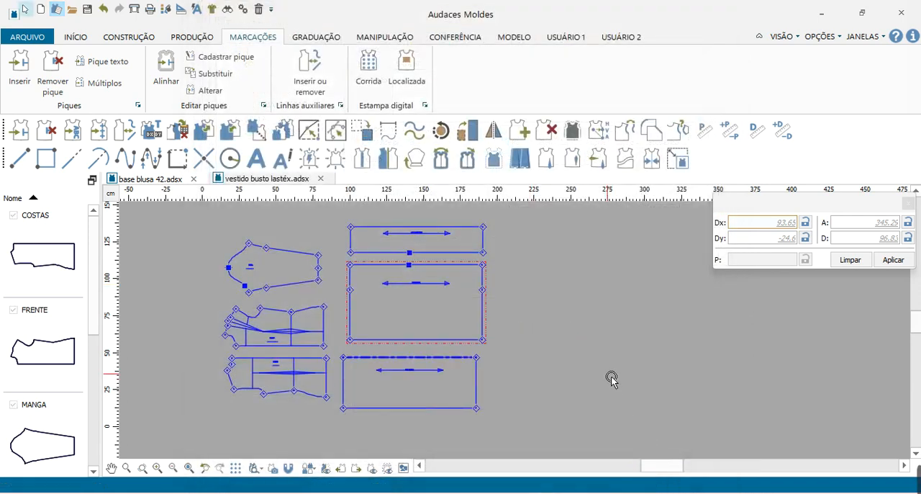
{"action": "scroll", "coordinate": [405, 232], "scroll_direction": "up", "scroll_amount": 5}
{"action": "scroll", "coordinate": [461, 324], "scroll_direction": "down", "scroll_amount": 2}
{"action": "scroll", "coordinate": [464, 256], "scroll_direction": "down", "scroll_amount": 3}
{"action": "left_click", "coordinate": [655, 307]}
{"action": "scroll", "coordinate": [570, 274], "scroll_direction": "down", "scroll_amount": 2}
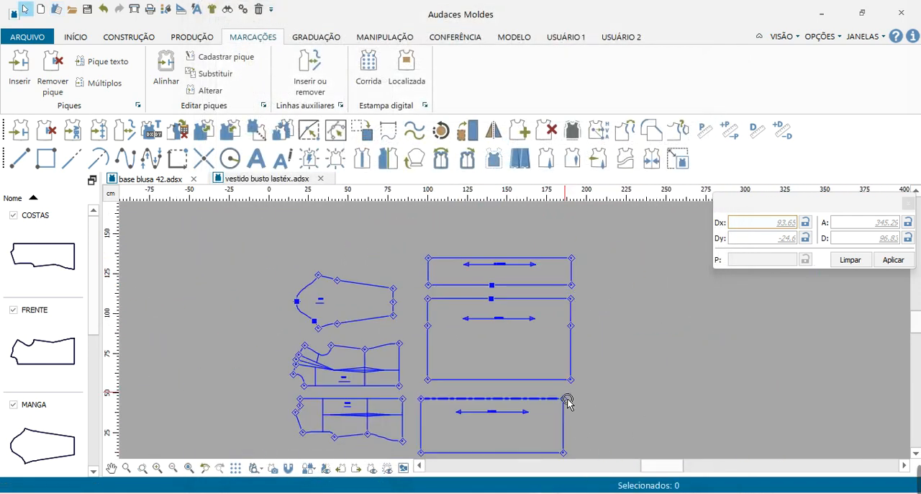